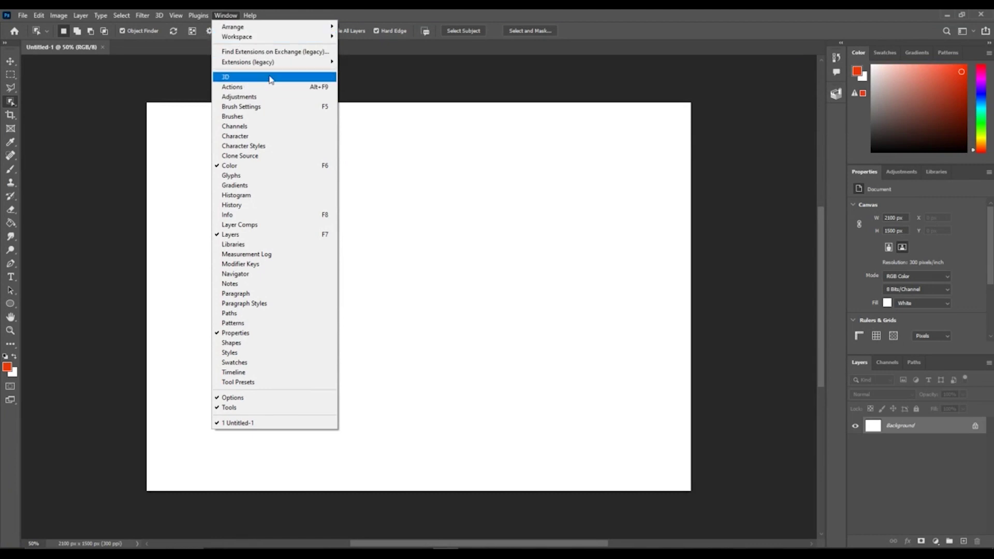
- Open the Layer Factory panel, dismiss its welcome tips, expand every module and open the Modules options
left_click(360, 61)
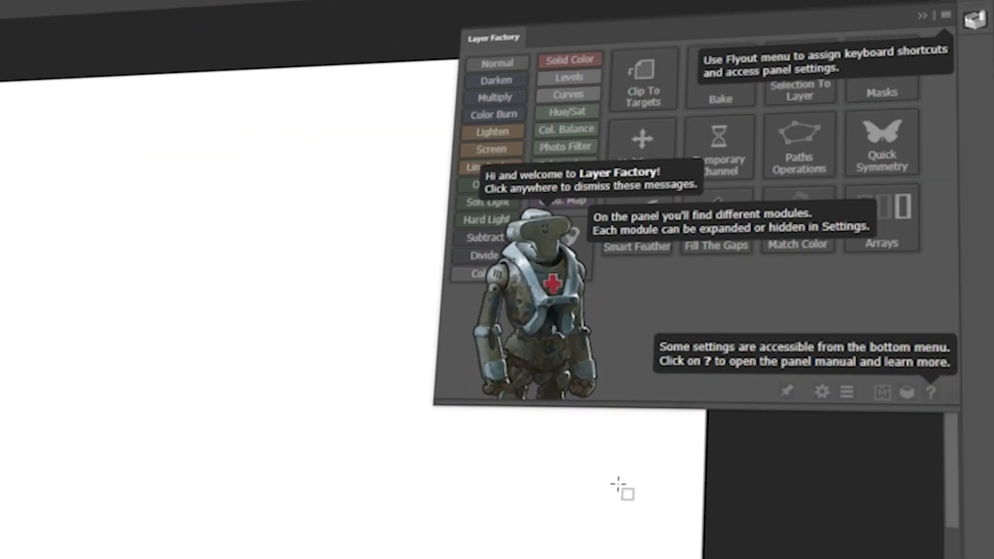
left_click(538, 331)
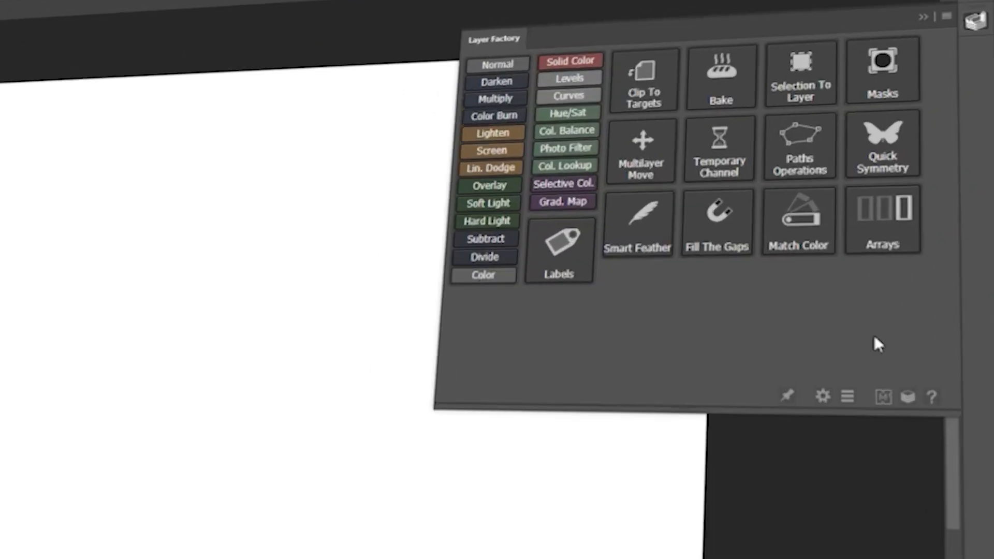
left_click(848, 399)
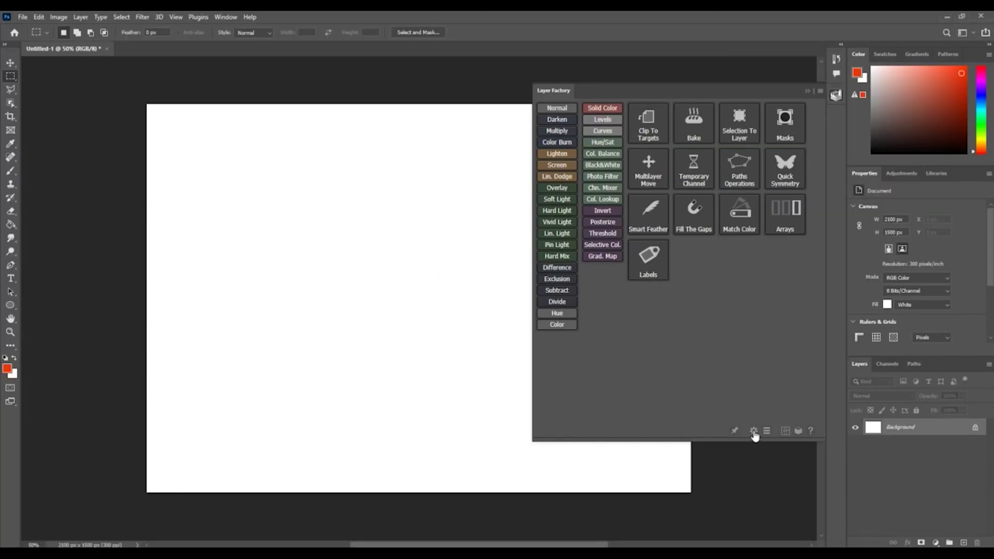
left_click(753, 431)
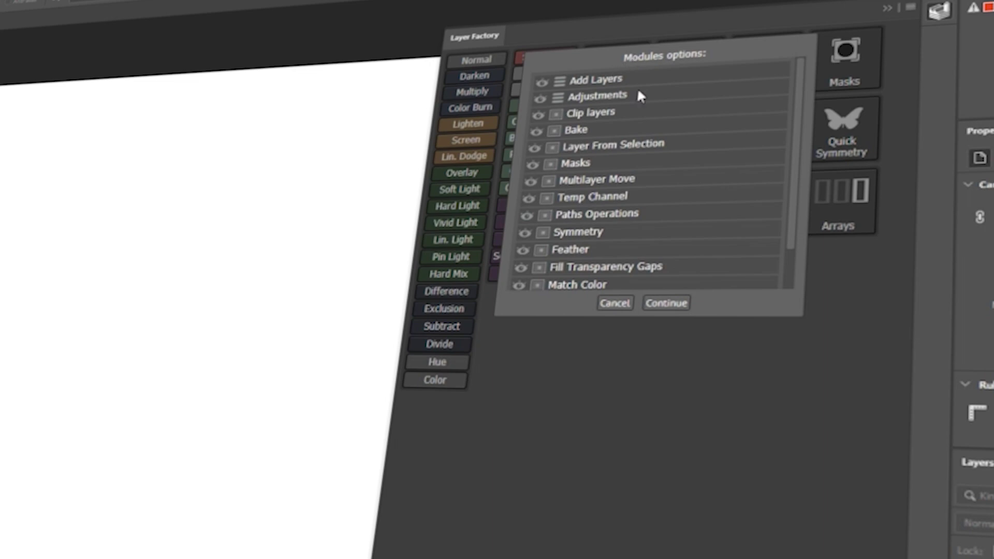
left_click(614, 304)
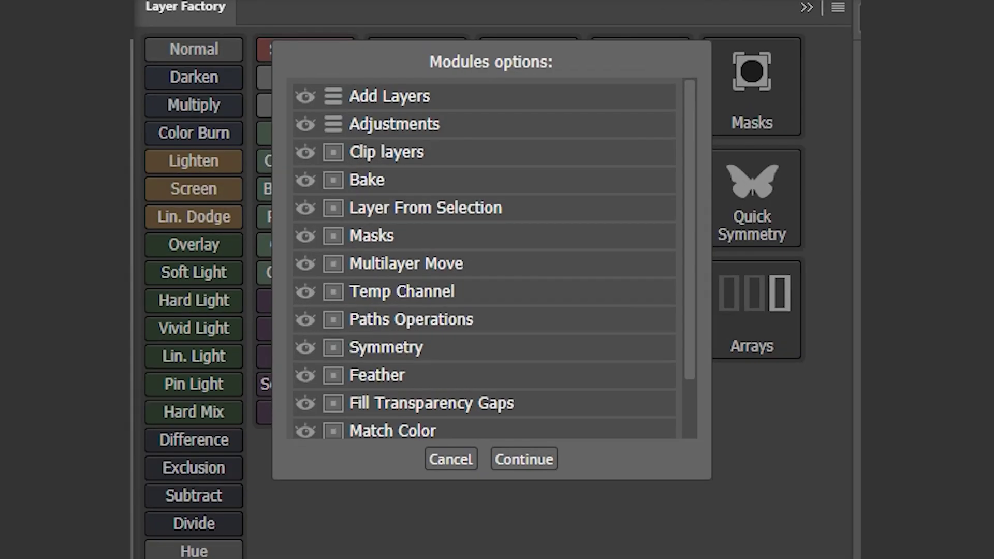
left_click(454, 466)
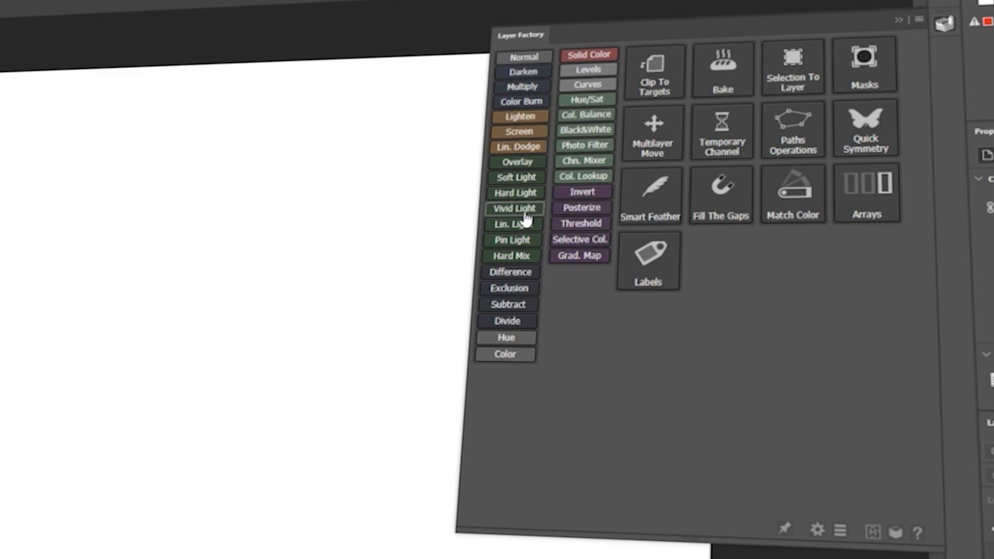
- Move Photo Filter 1 below Curves 1 and turn on the Curves 1 and Levels 1 adjustments
left_click(840, 529)
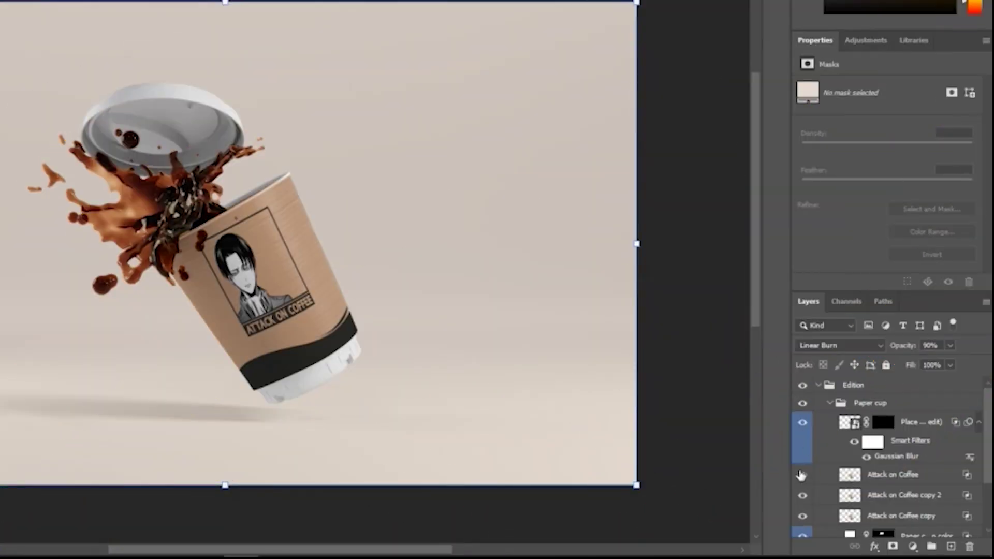
scroll(805, 517, "down", 1)
scroll(802, 529, "down", 1)
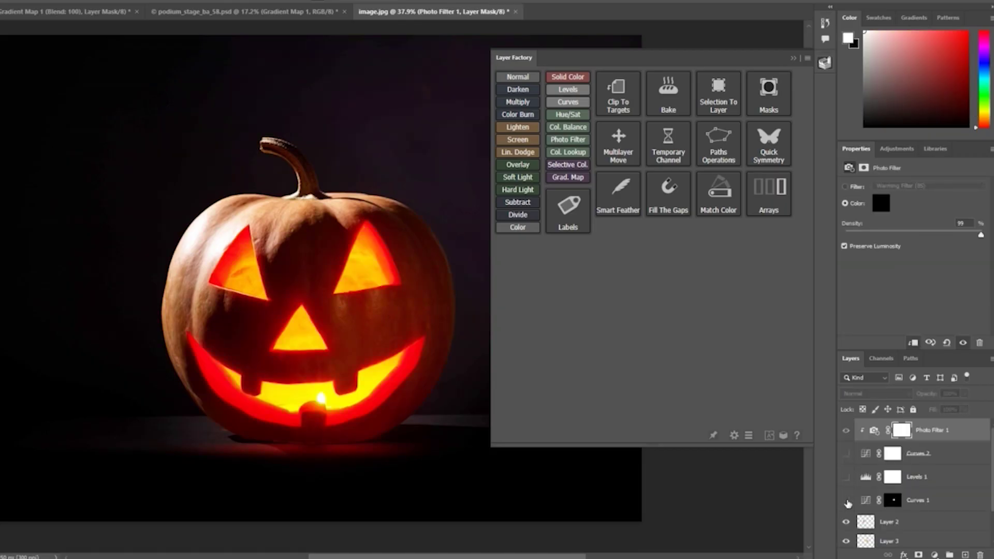
left_click_drag(934, 470, 932, 512)
left_click(846, 458)
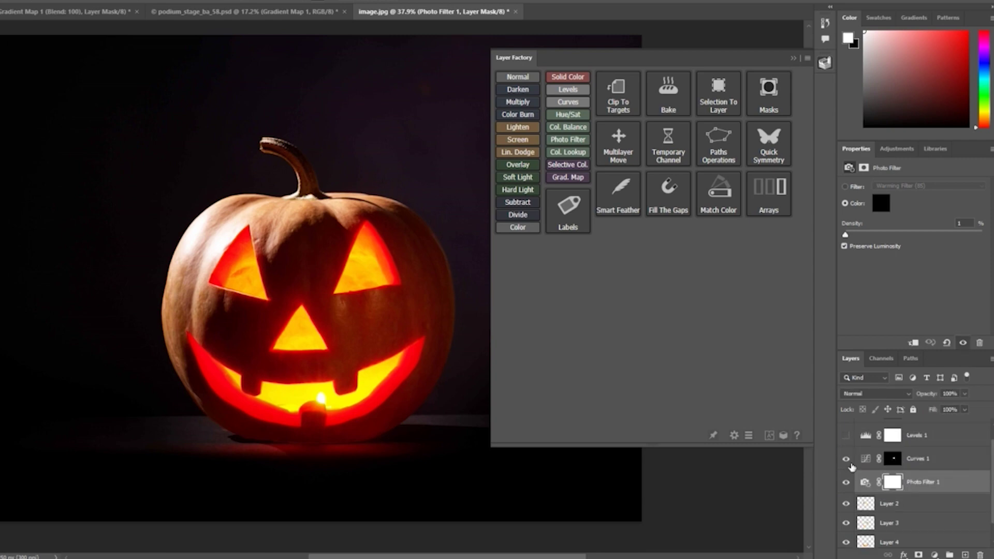
left_click(916, 458)
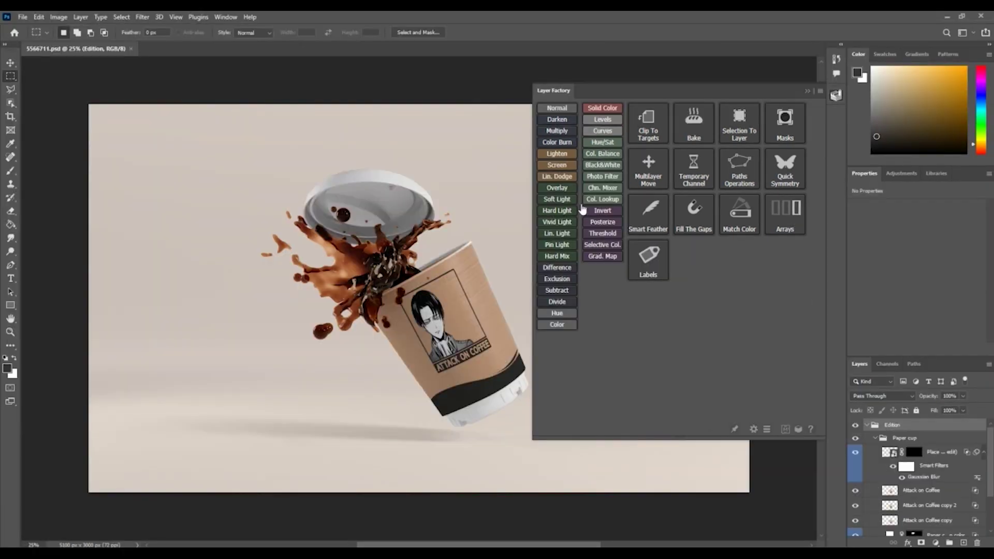
- Add a Subtract-mode layer to the coffee cup photo, try the label colours, and reveal hidden buttons
left_click(564, 291)
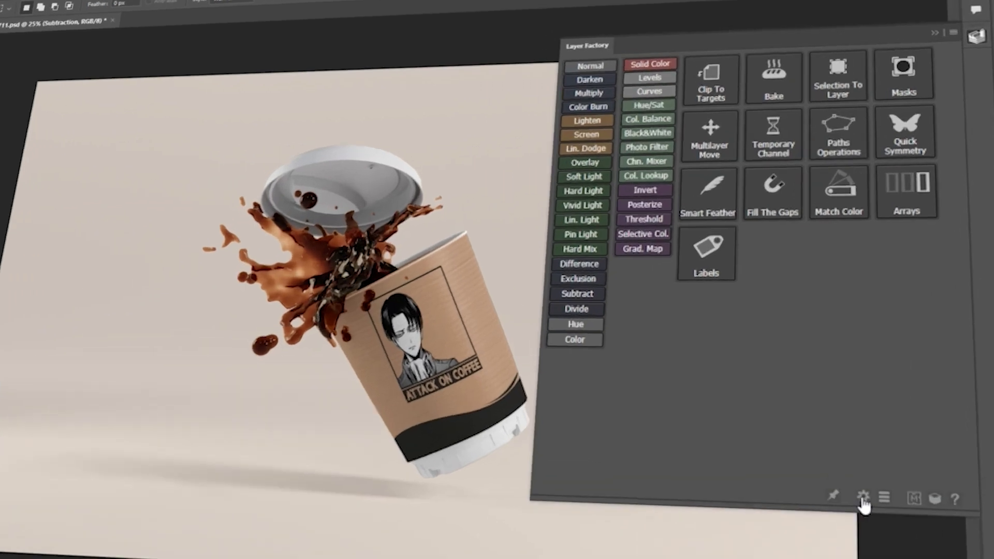
left_click(651, 269)
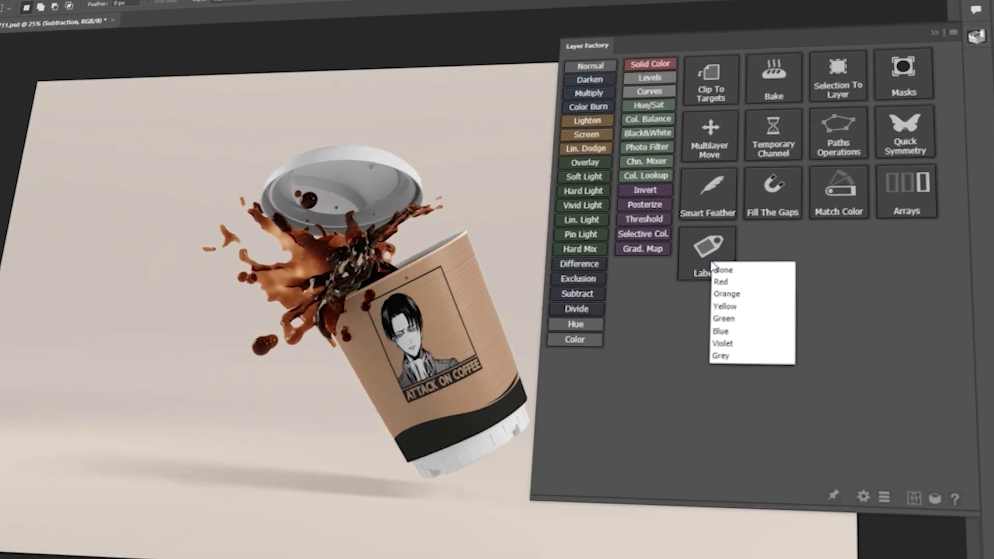
left_click(659, 335)
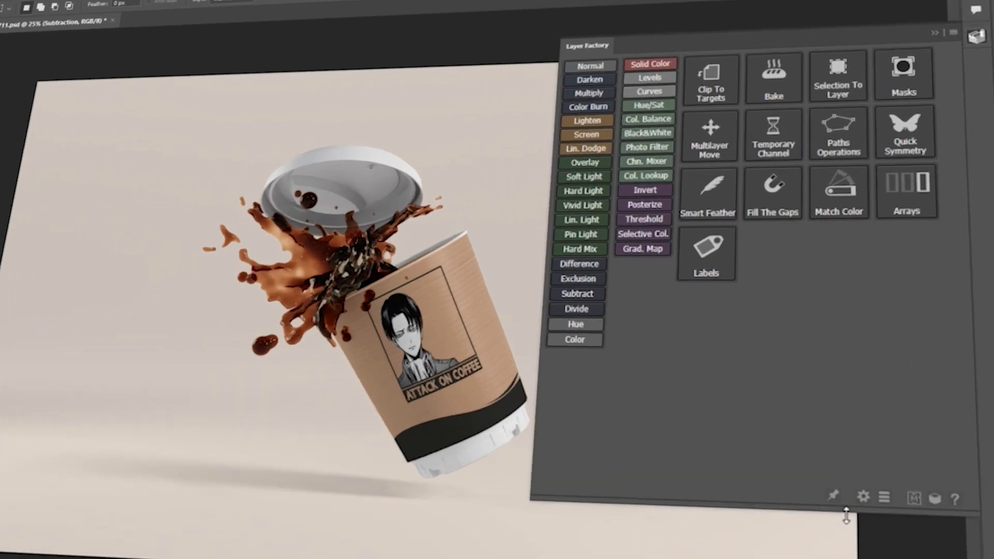
left_click(884, 497)
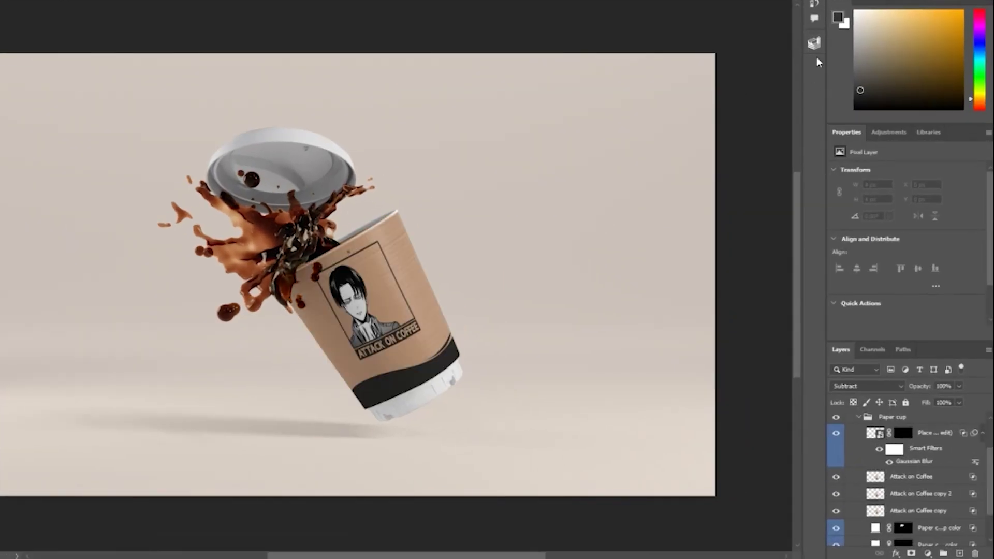
left_click(814, 44)
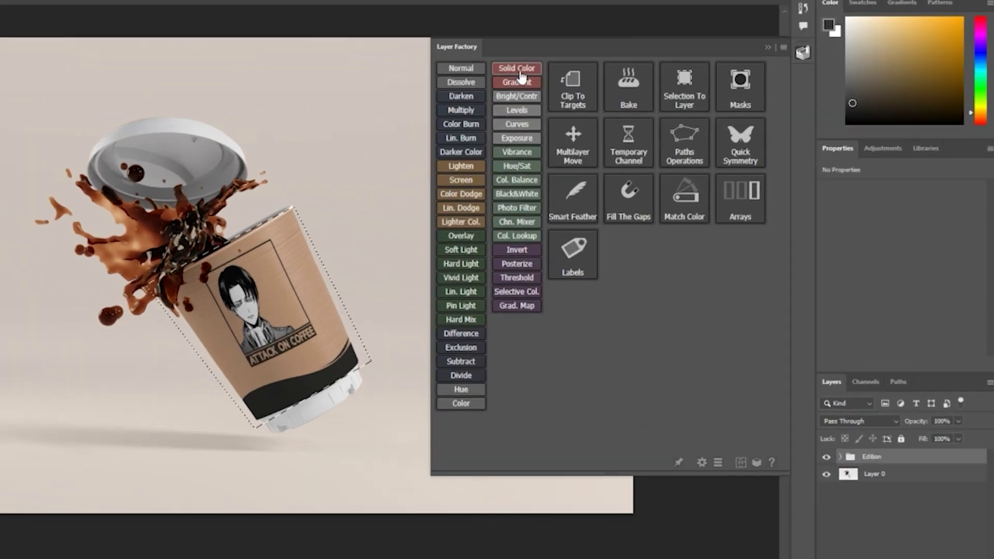
- Add Brightness/Contrast and a gradient fill over the cup, then a brightening Curves masked to the right plant
left_click(547, 83)
left_click(488, 69)
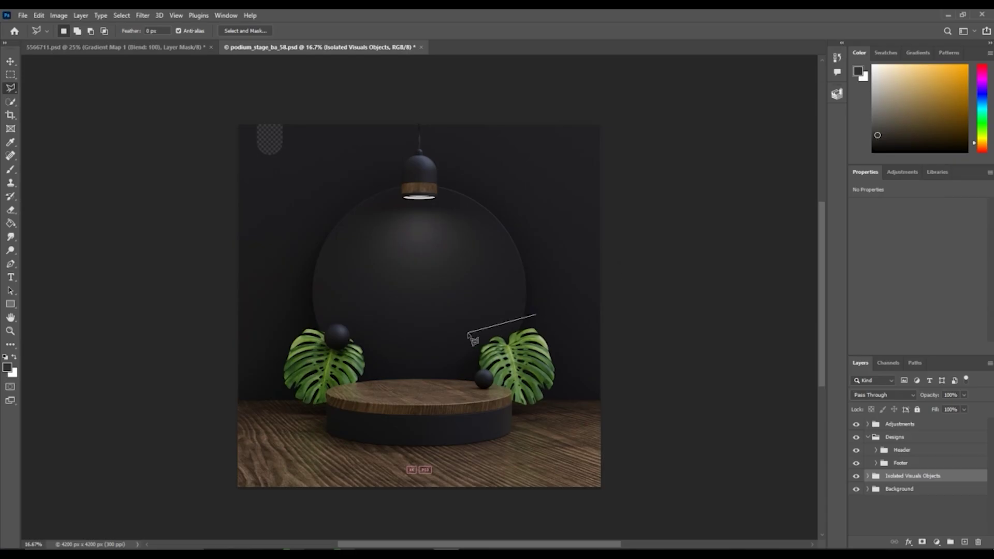
double_click(582, 371)
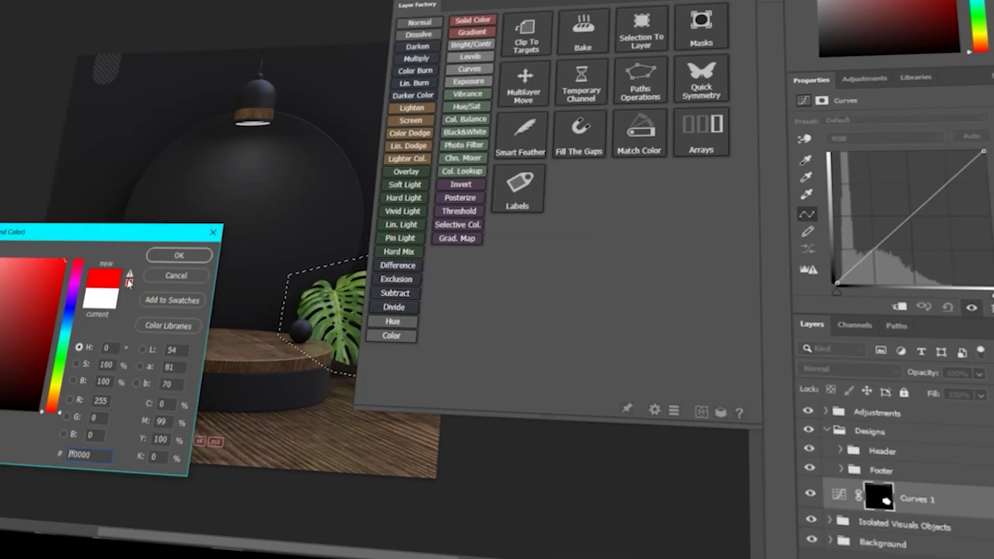
key("Return")
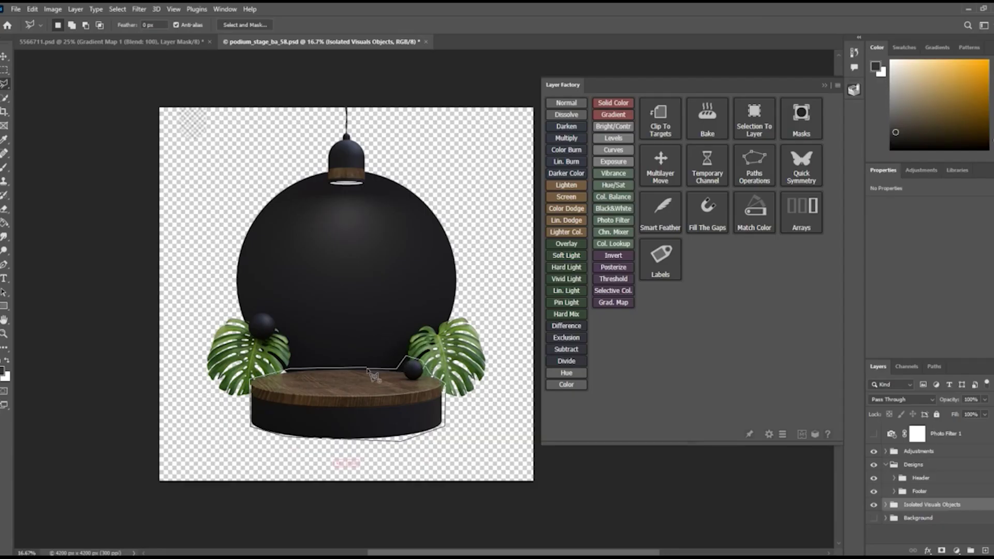
- Add an Invert adjustment masked to the podium with 56% density, 3.4 px feather and inverted mask
double_click(373, 376)
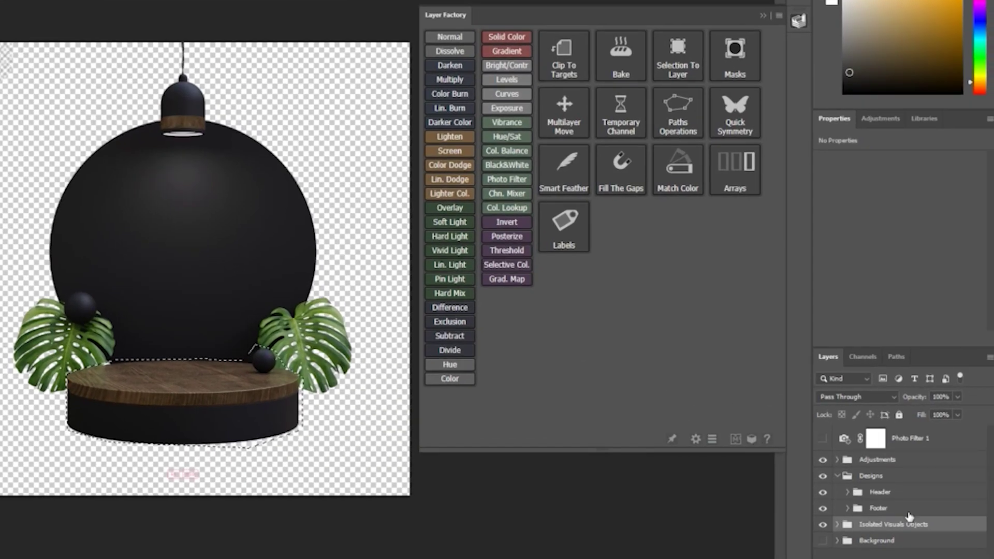
left_click(504, 223)
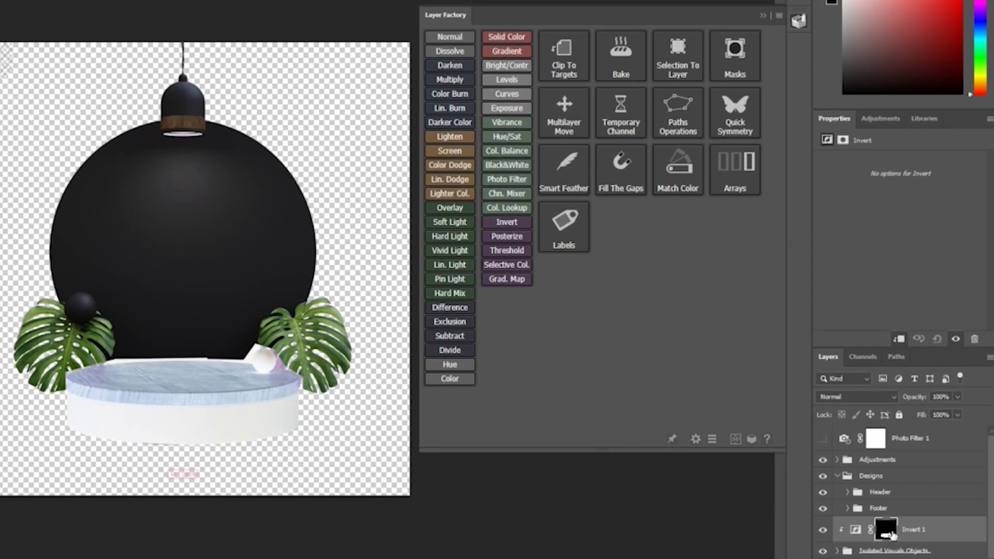
left_click(885, 530)
left_click_drag(824, 246, 850, 247)
left_click_drag(976, 213, 908, 213)
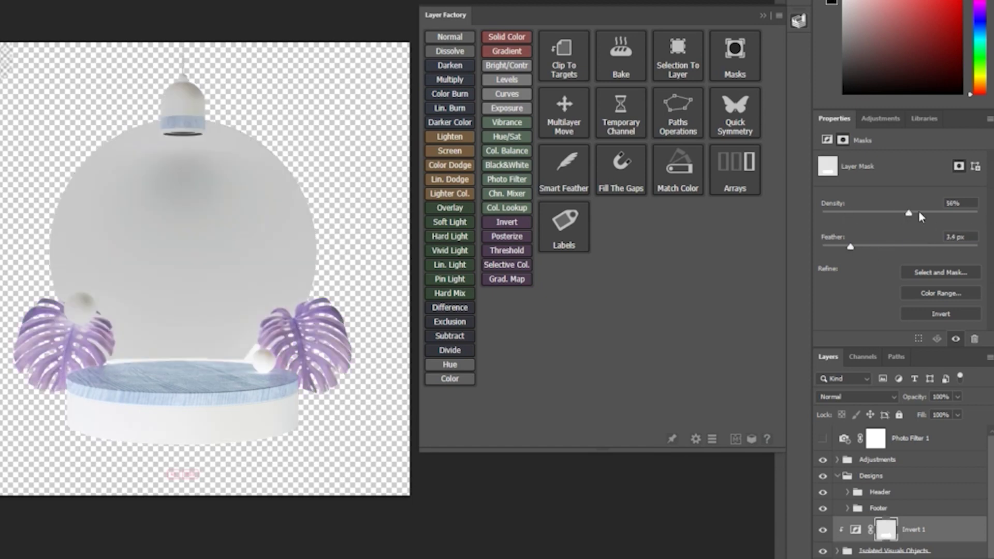
key("ctrl+i")
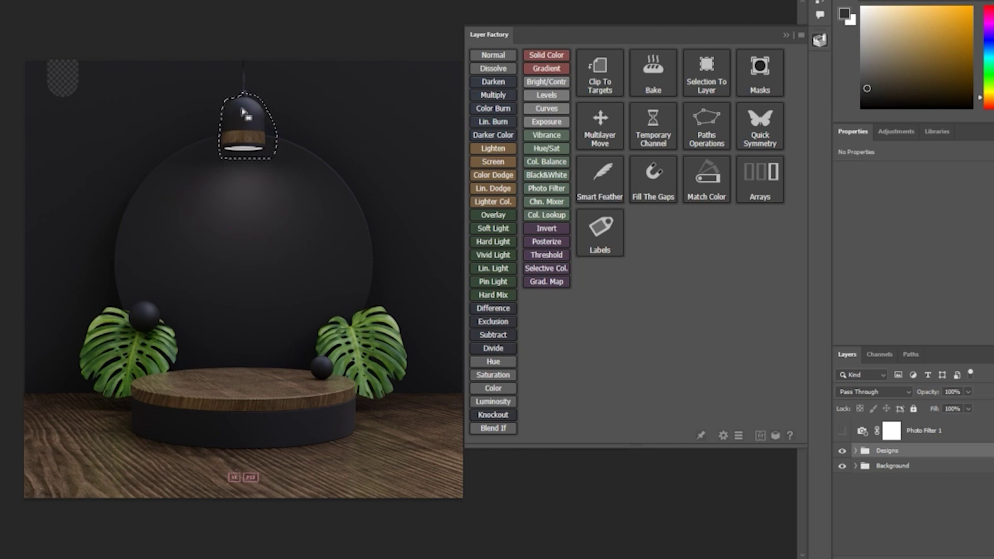
- Add a Gradient Map masked to the lamp, with a new colour stop at 47%
left_click(549, 284)
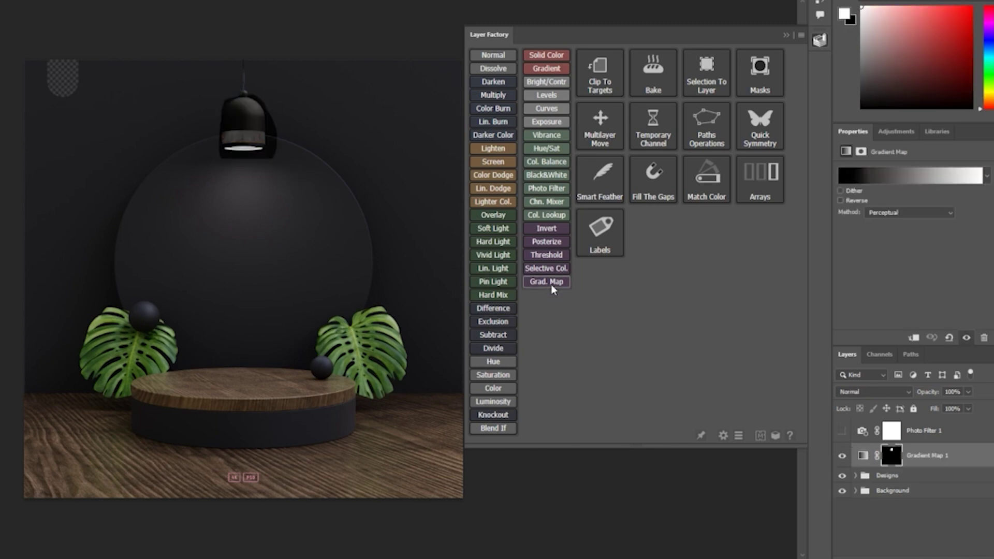
left_click(926, 181)
left_click(358, 257)
left_click_drag(357, 257, 418, 257)
left_click(532, 64)
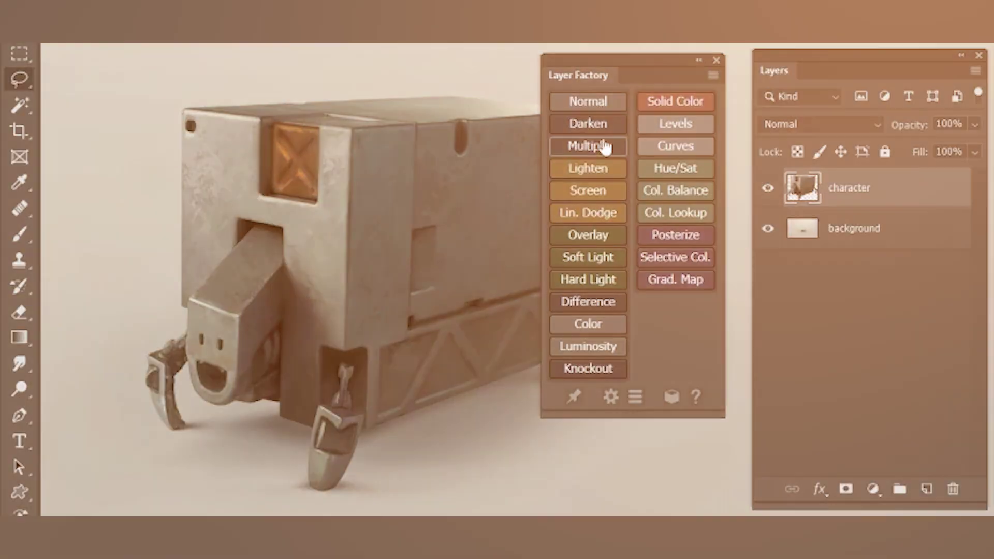
- Add a clipped Multiply layer and an Overlay layer masked to the character's front, with a cyan gradient
left_click(595, 147)
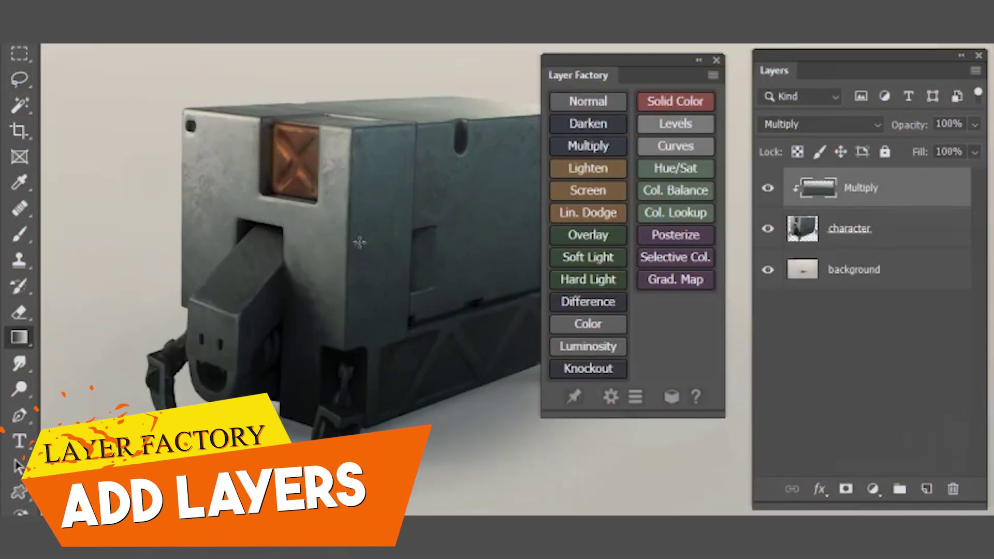
key("l")
mouse_move(168, 111)
left_mouse_down()
mouse_move(176, 313)
mouse_move(310, 422)
mouse_move(168, 111)
left_mouse_up()
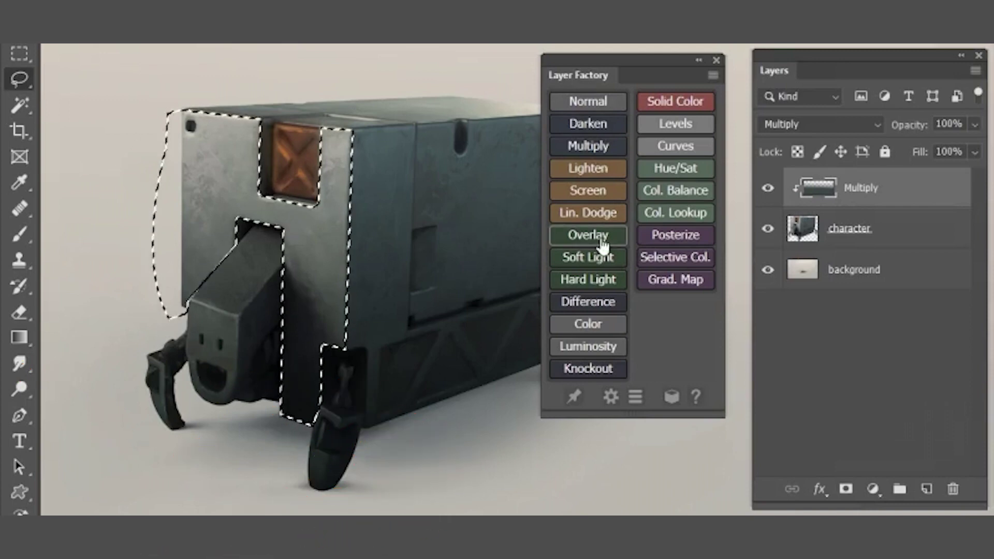
left_click(589, 235)
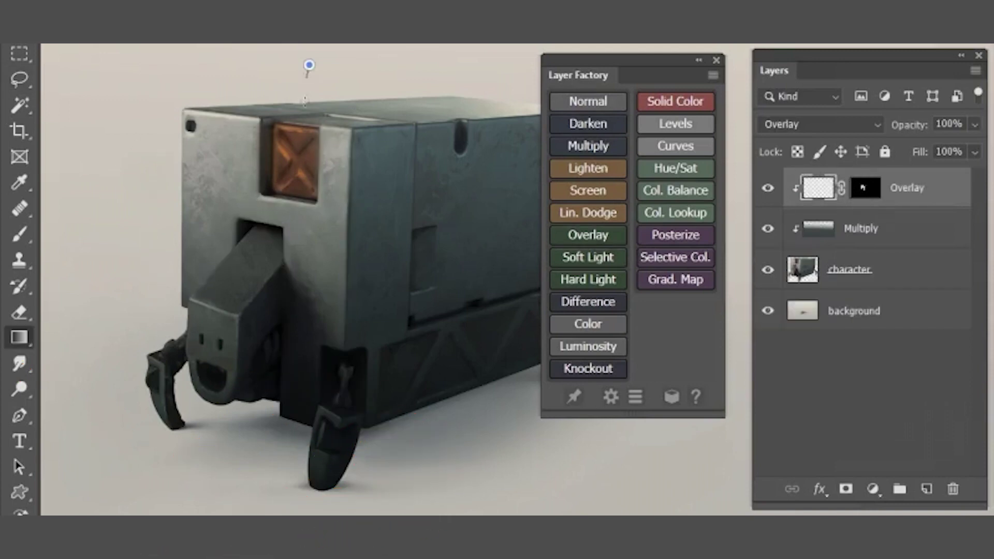
left_click_drag(309, 65, 308, 310)
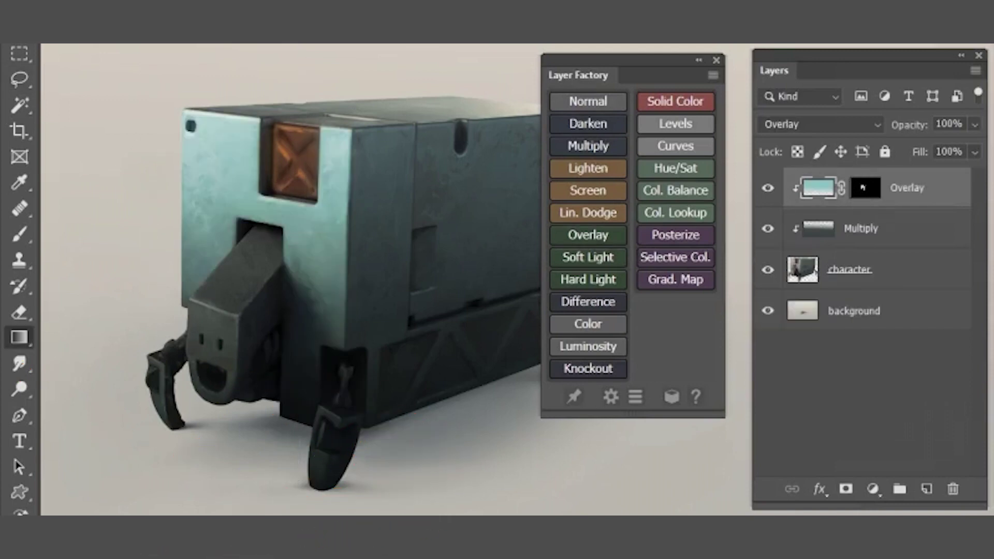
- Add a Color Balance adjustment layer and toggle the adjustment buttons column off and back on
left_click(676, 192)
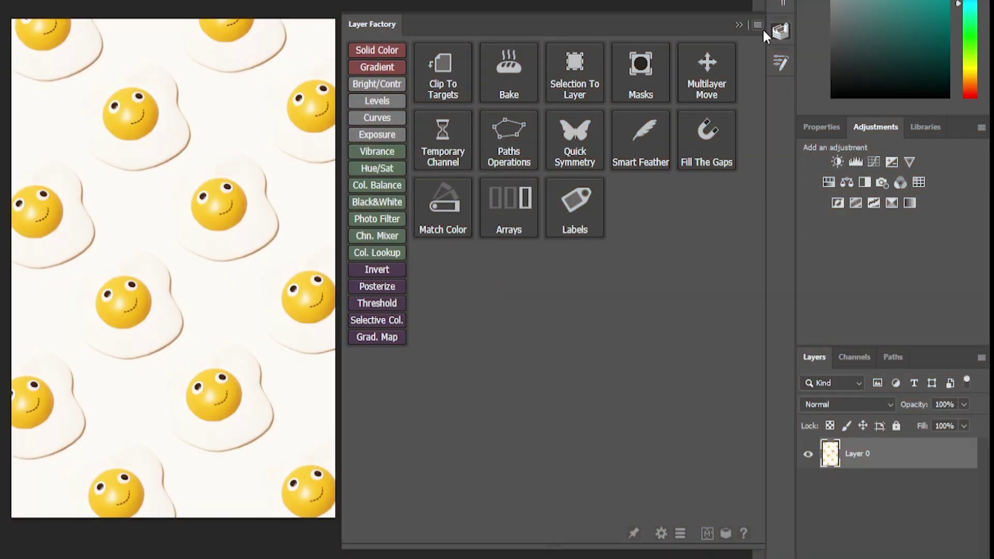
left_click(758, 26)
left_click(802, 260)
left_click(758, 26)
left_click(802, 259)
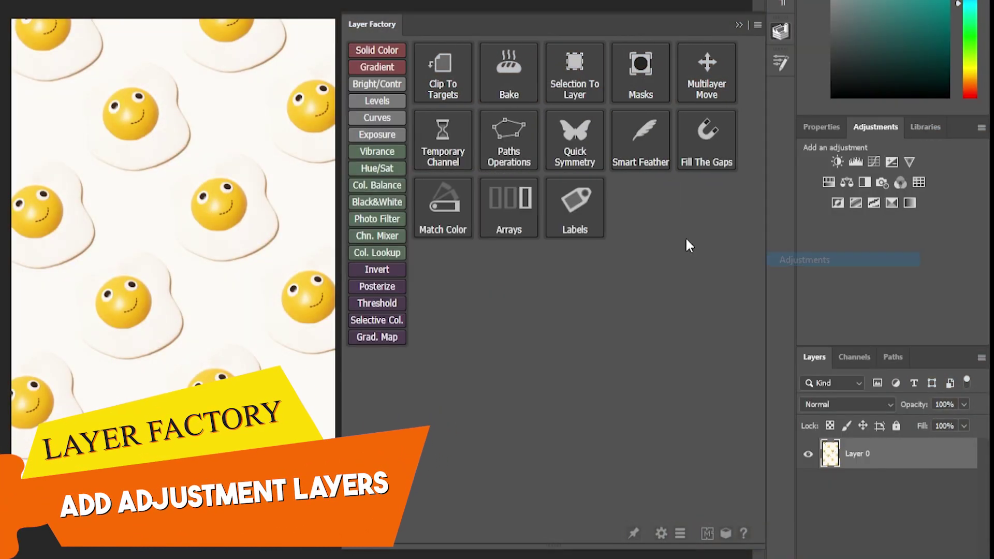
- Brighten the eggs with an Exposure layer, raising exposure and adjusting gamma, then add Hue/Saturation and close the panel
left_click(377, 134)
left_click_drag(887, 215, 862, 244)
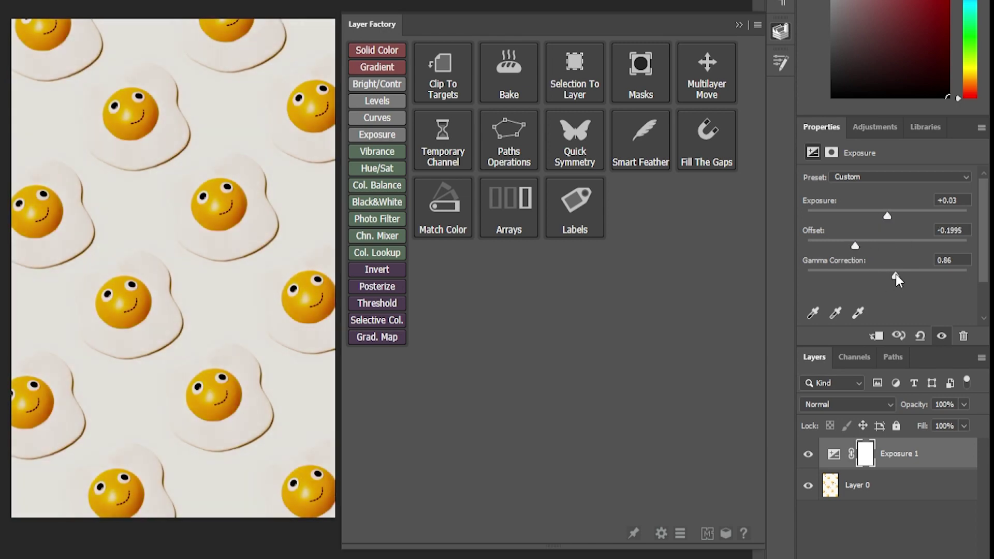
left_click_drag(891, 276, 907, 297)
left_click(377, 168)
left_click(752, 28)
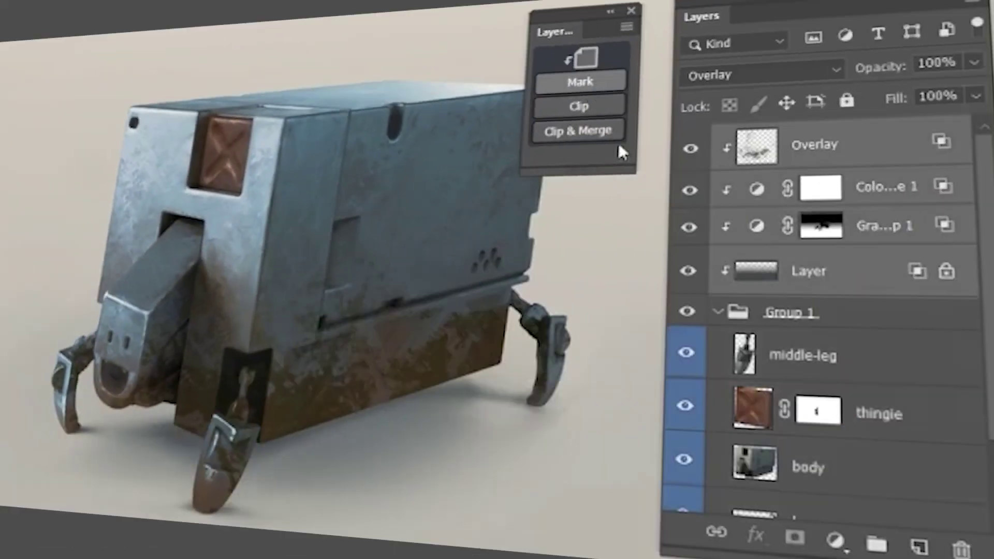
- Move the robot's layers and clip one new layer onto the three Transparent From Grey layers
scroll(880, 414, "down", 3)
left_click_drag(470, 342, 472, 362)
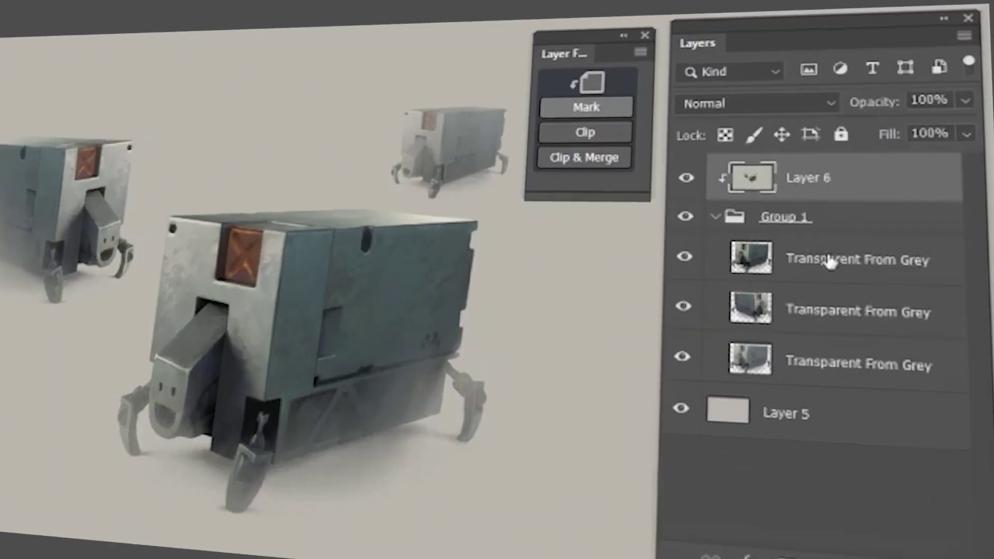
left_click_drag(430, 463, 474, 484)
left_click(781, 357, "shift")
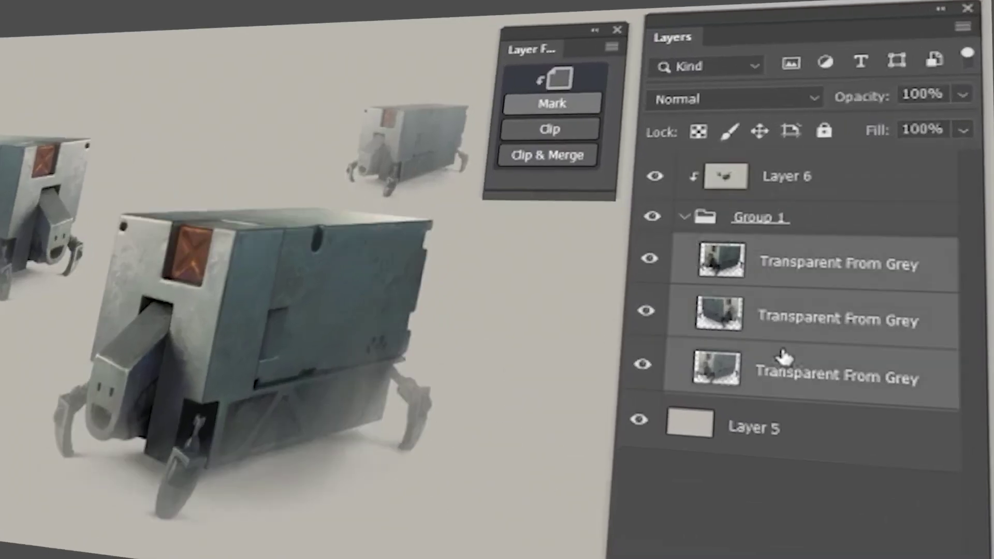
left_click(567, 131)
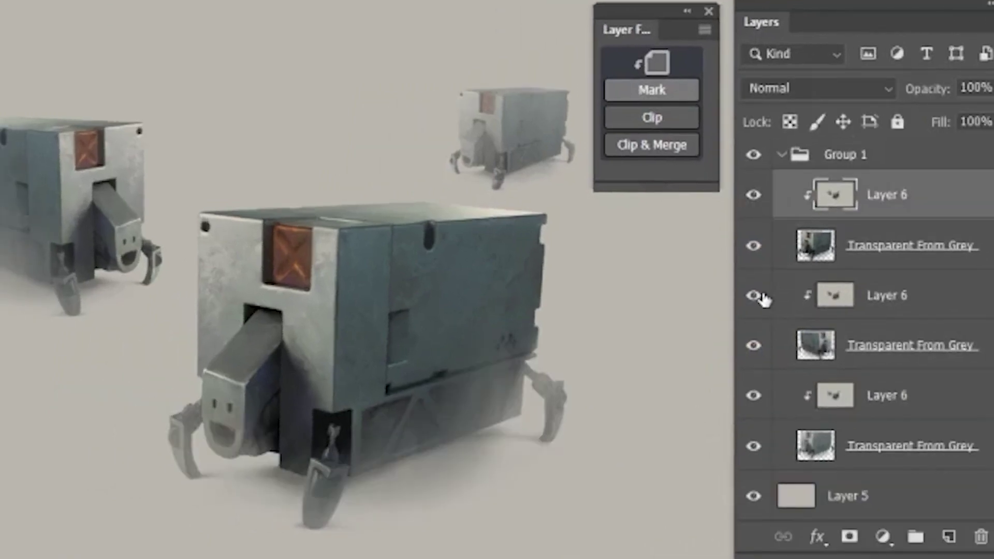
- Shift the left robot about 50 px and bake the balloon to a transparent layer, moving it down-left
left_click(771, 299)
left_click_drag(303, 321, 326, 343)
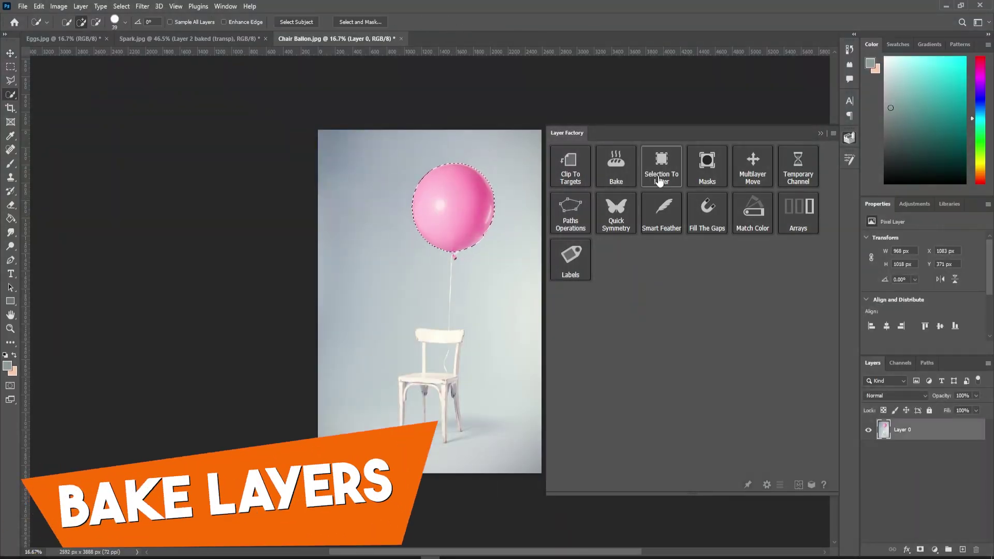
left_click(659, 171)
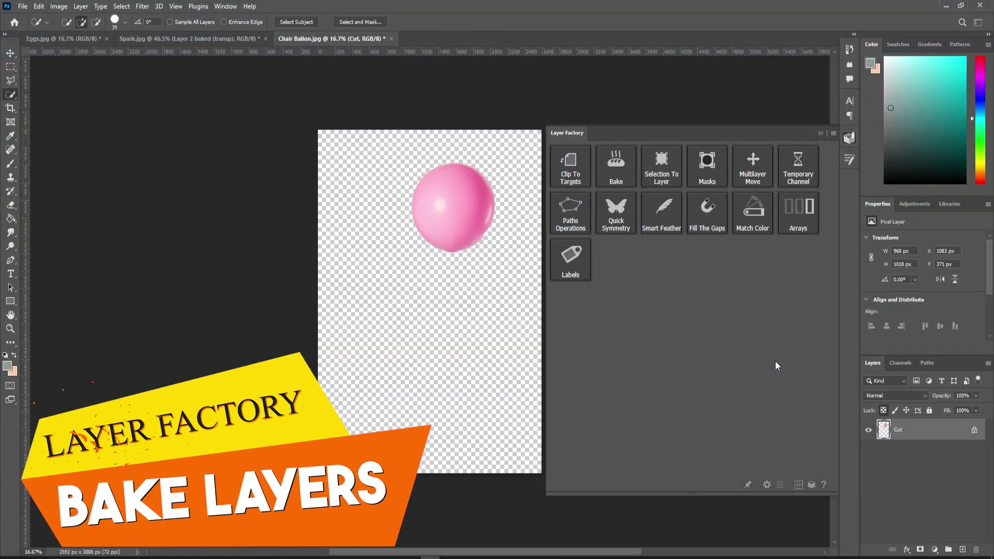
left_click_drag(453, 212, 426, 245)
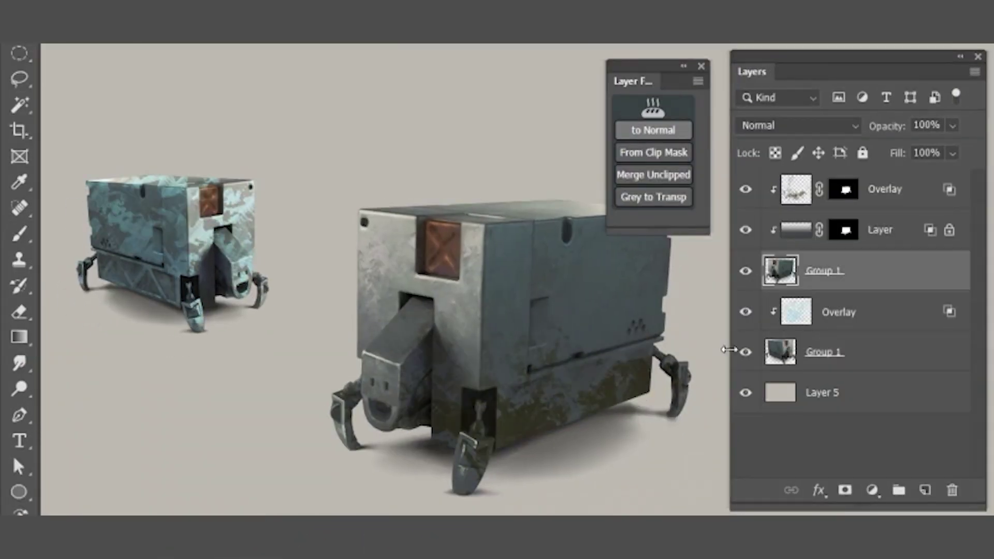
- Reposition the right and baked robots and shift the robot's hue from -28 to +127
left_click_drag(639, 405, 656, 388)
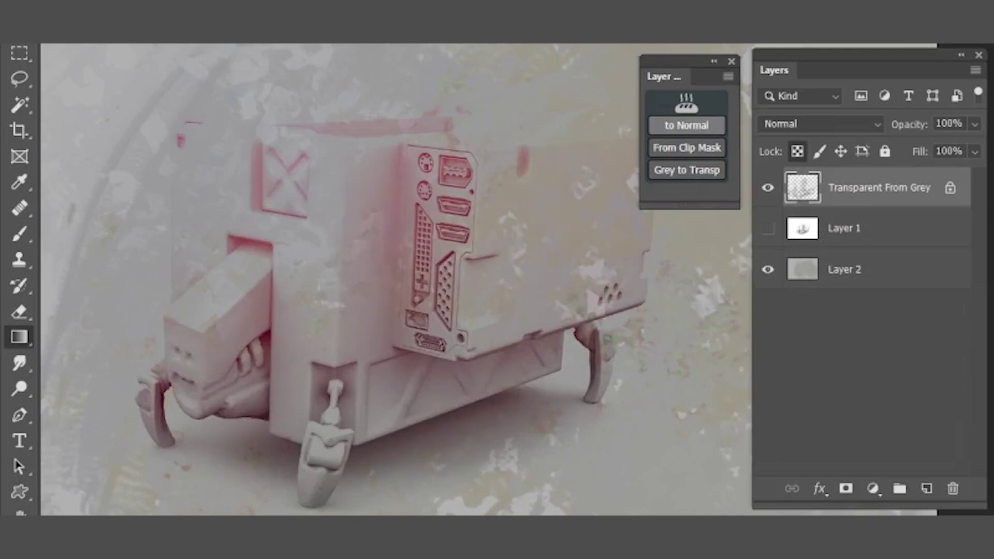
left_click_drag(555, 410, 580, 420)
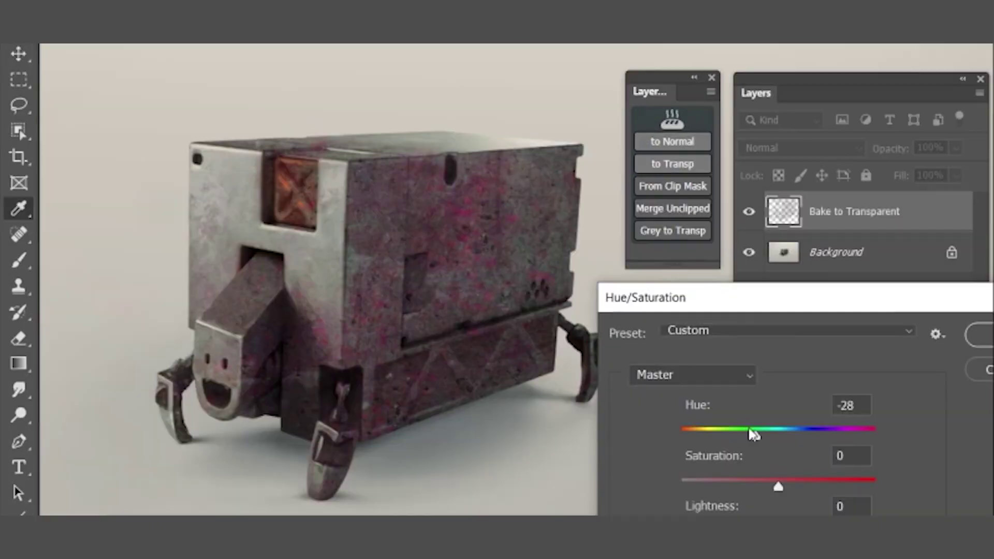
left_click_drag(754, 430, 854, 435)
key("Return")
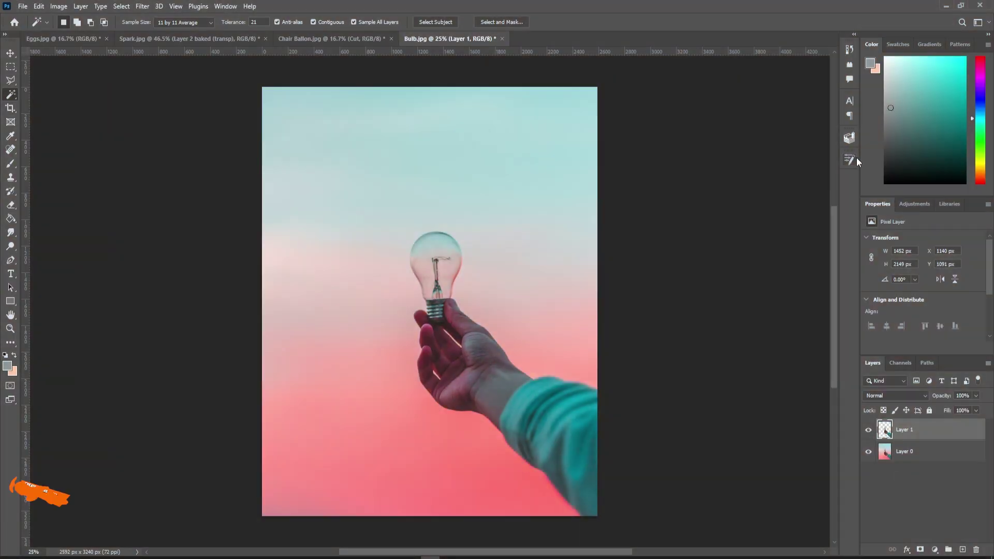
- Add a gradient fill over the bulb, then lasso the robot's side panel and paste it in place as a layer
left_click(849, 138)
right_click(887, 426)
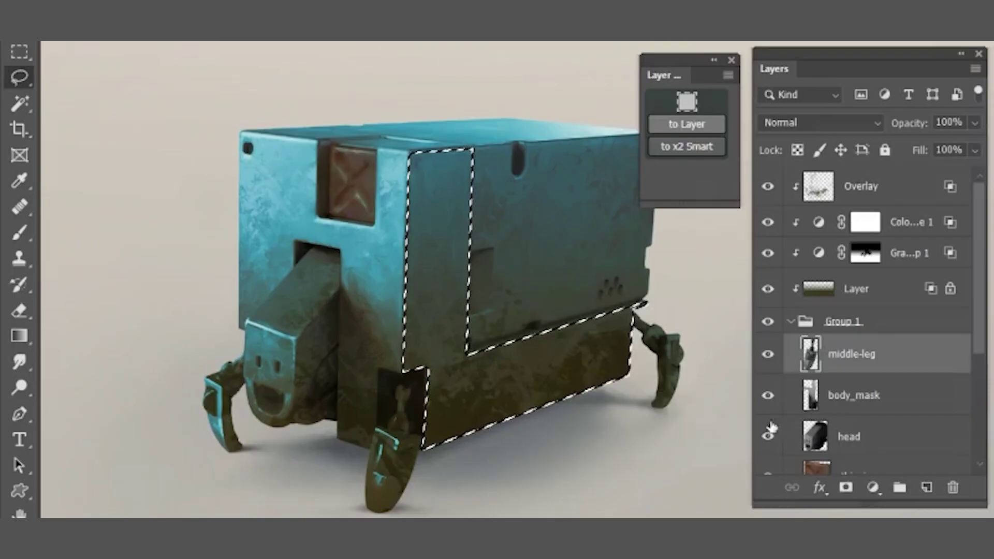
left_click(686, 125)
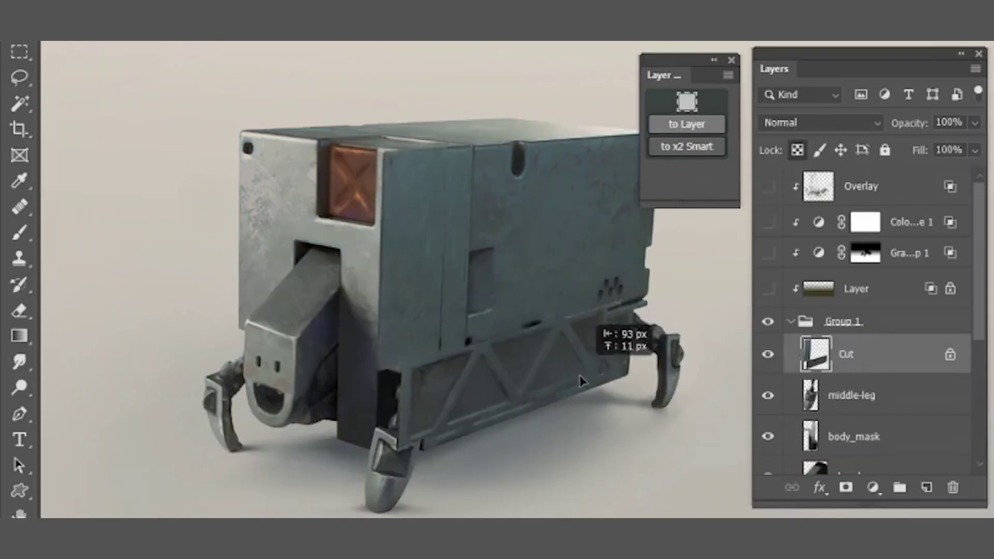
left_click_drag(767, 186, 767, 288)
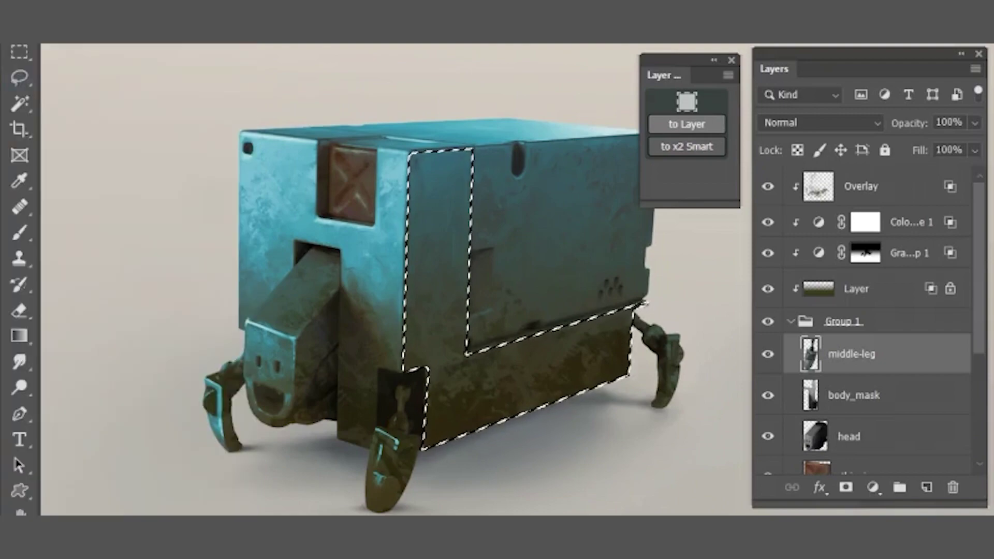
key("ctrl+shift+v")
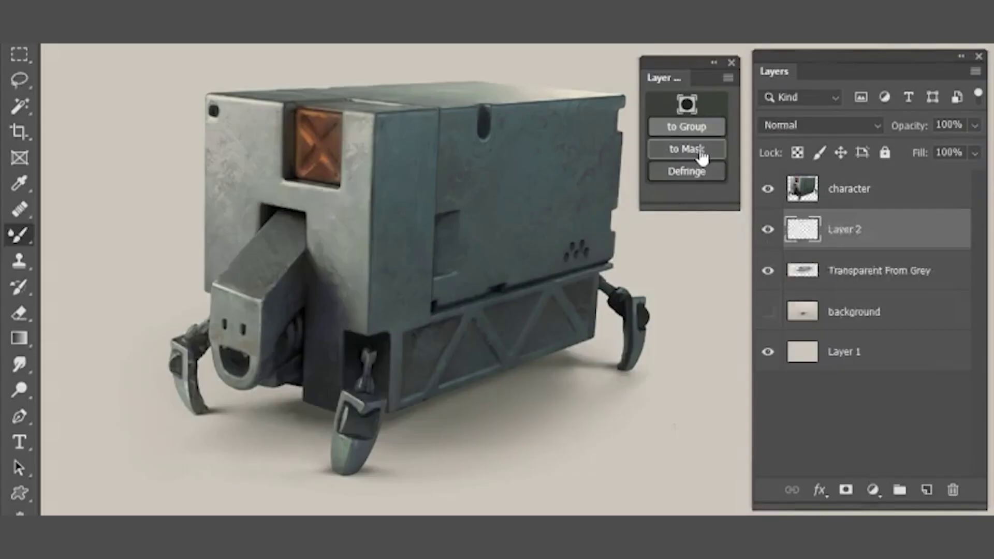
- Merge Layer 2 into a masked leg in the Layer 1 group, subtract a lassoed leg from the mask, and duplicate a leg
left_click(688, 149)
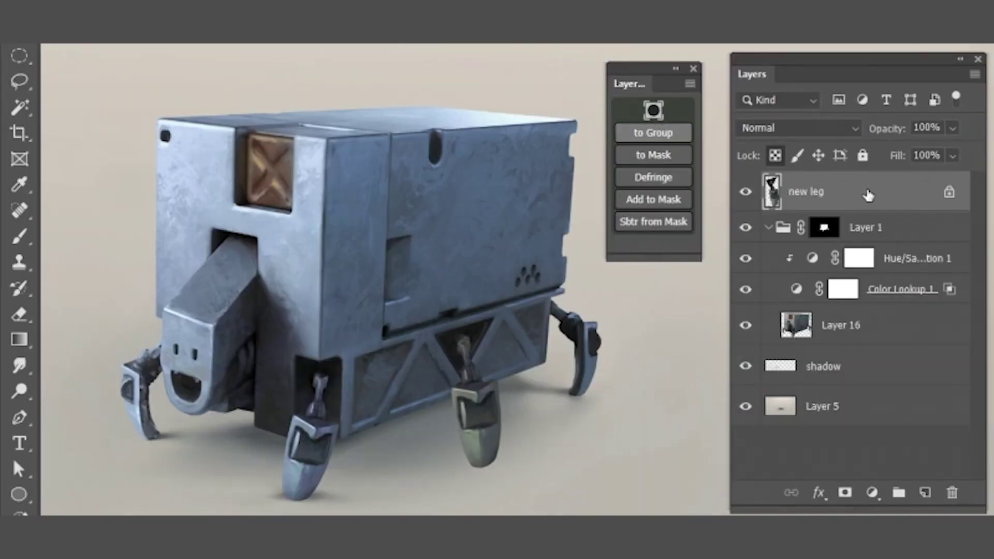
left_click_drag(806, 193, 823, 246)
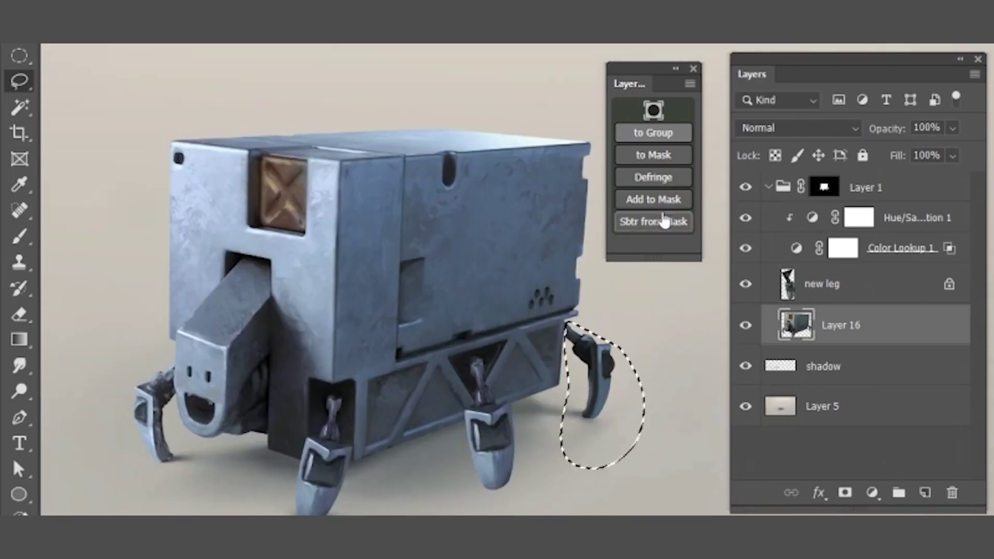
left_click(664, 222)
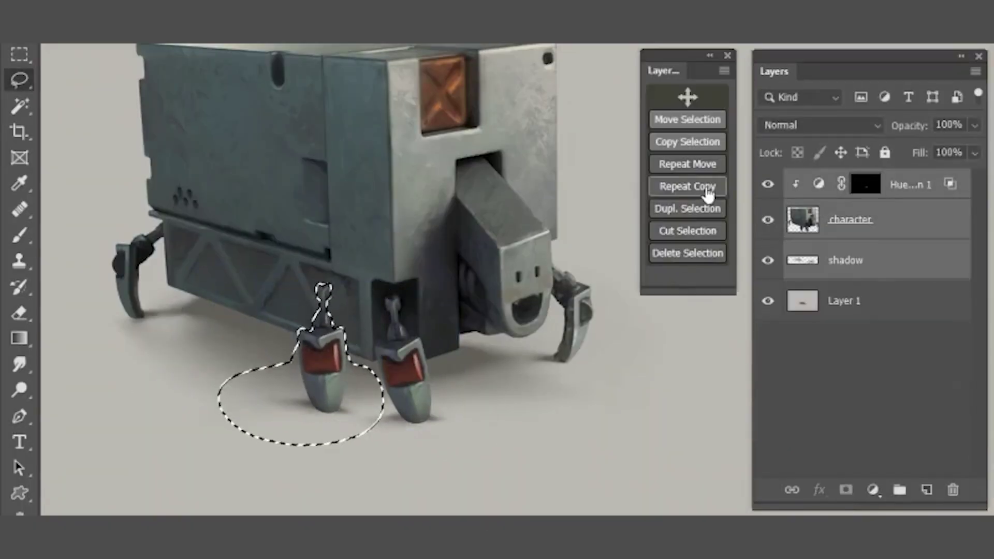
left_click(696, 184)
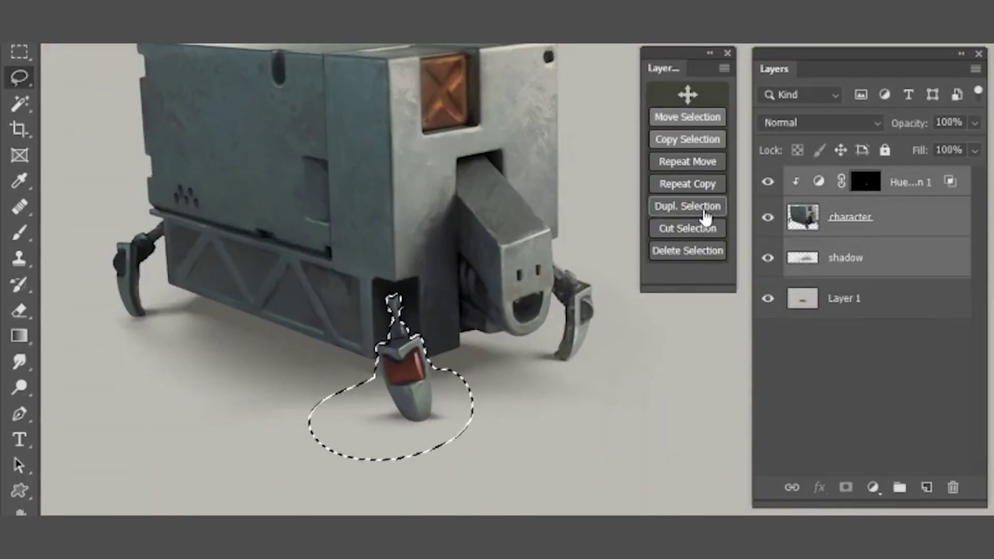
left_click(696, 206)
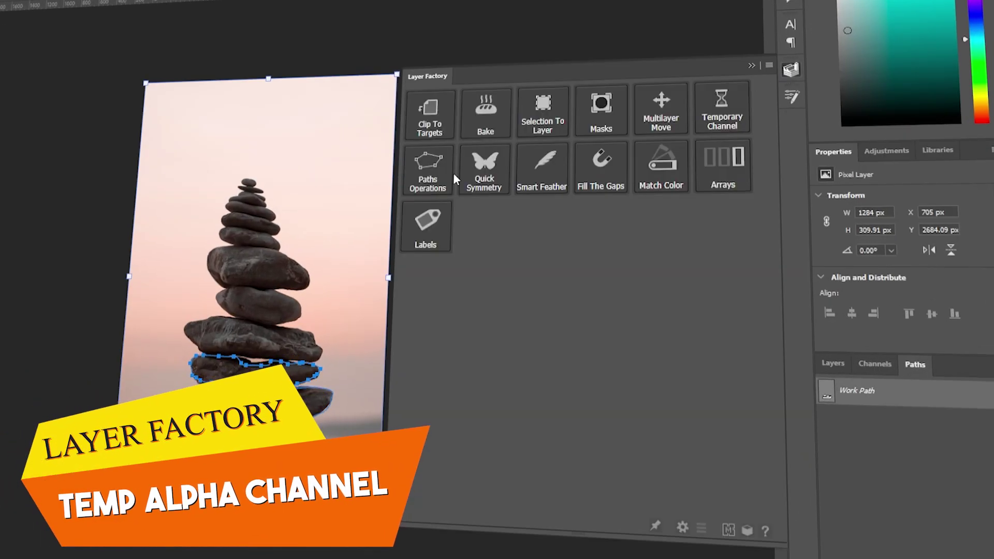
- Combine the paths into one shape and give Layer 1 a white-to-transparent gradient, cleared inside the lasso
left_click(576, 205)
left_click(445, 184)
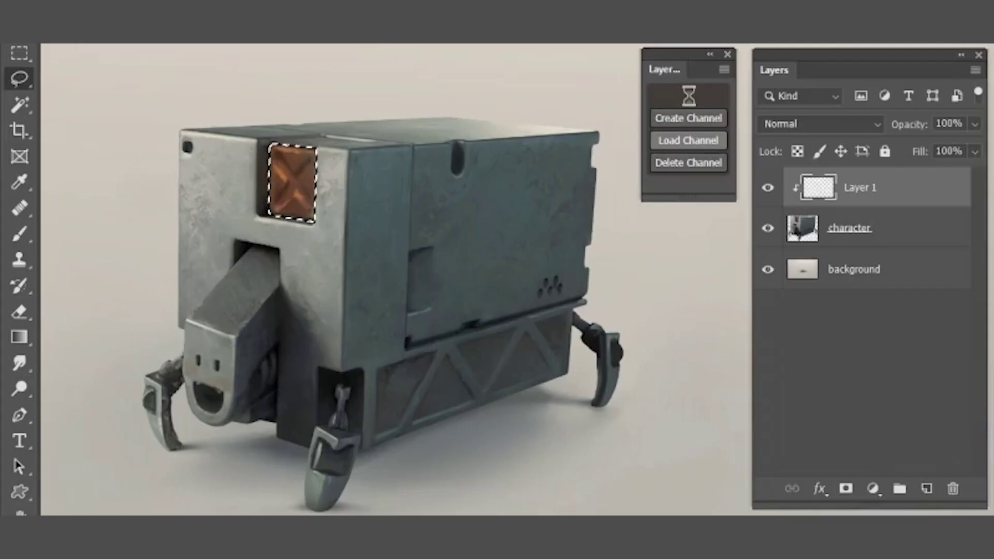
left_click_drag(369, 85, 352, 486)
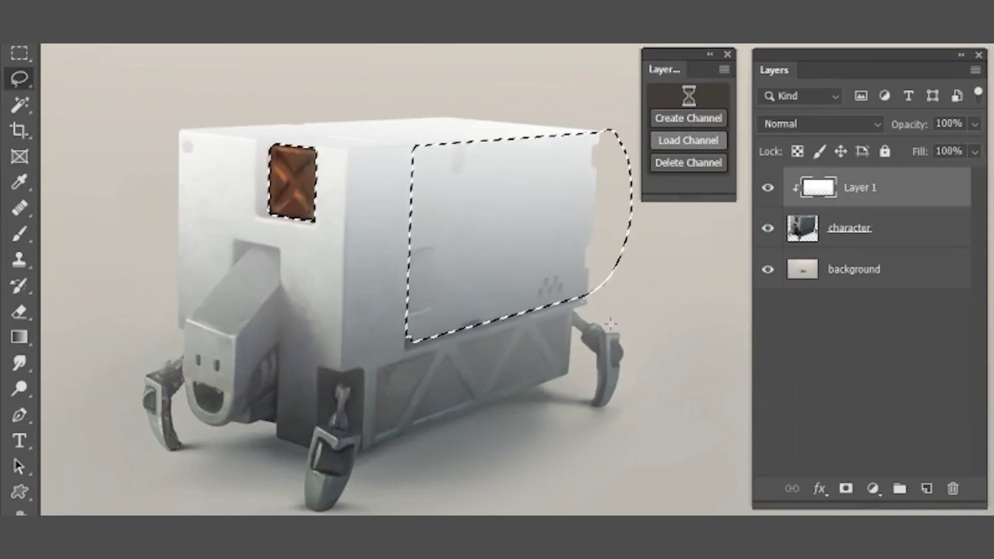
key("Delete")
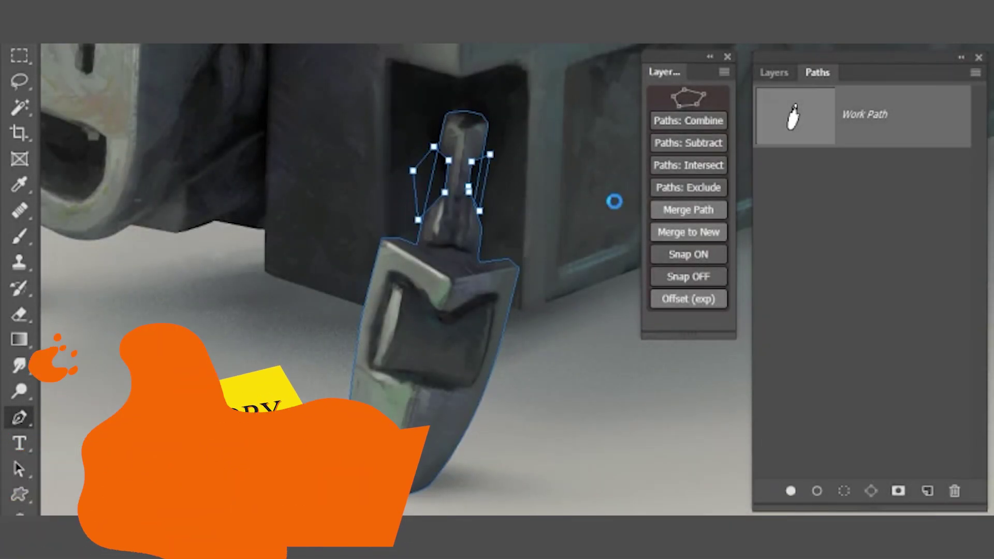
- Combine the leg paths into New Path 133, offset a copy, and place a vertical centre line on the pencils
left_click(688, 209)
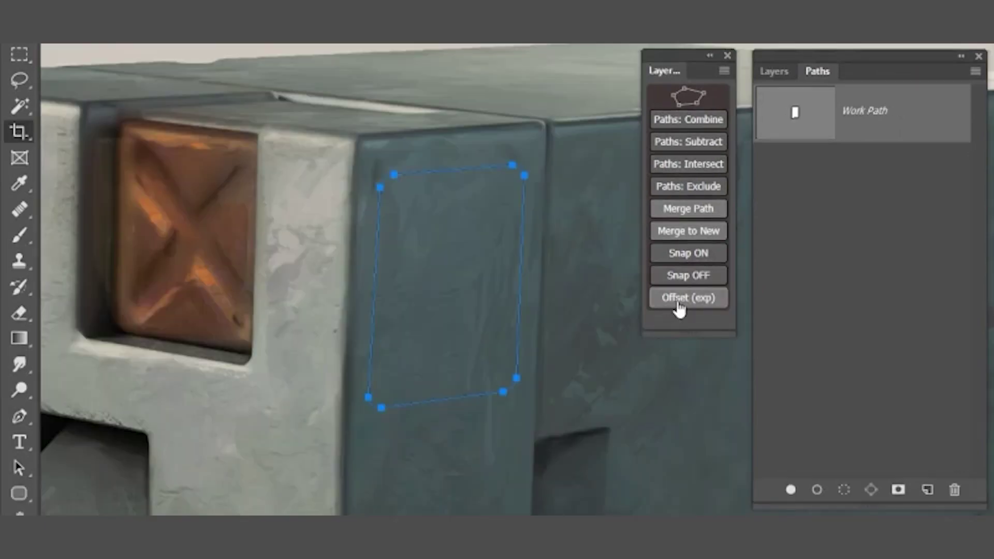
left_click(679, 309)
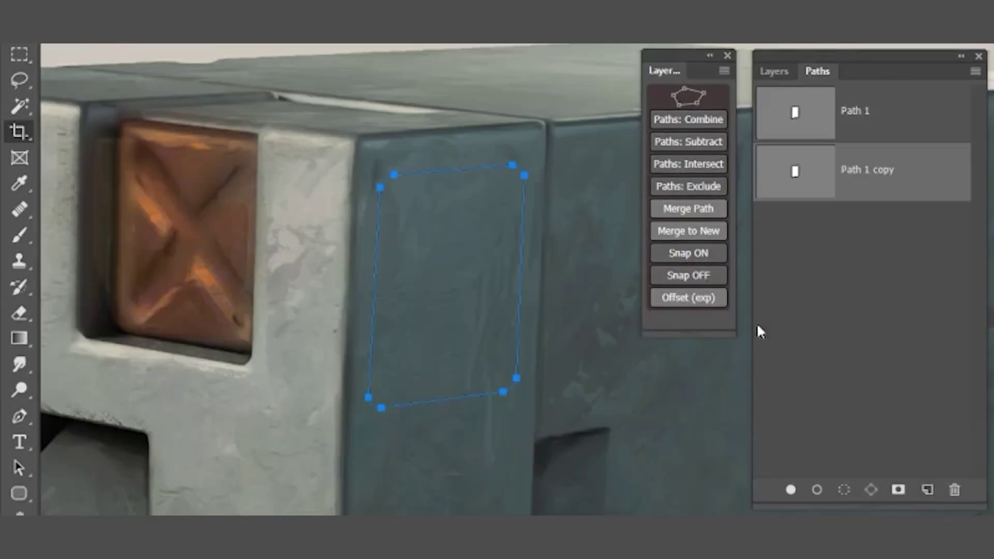
key("Return")
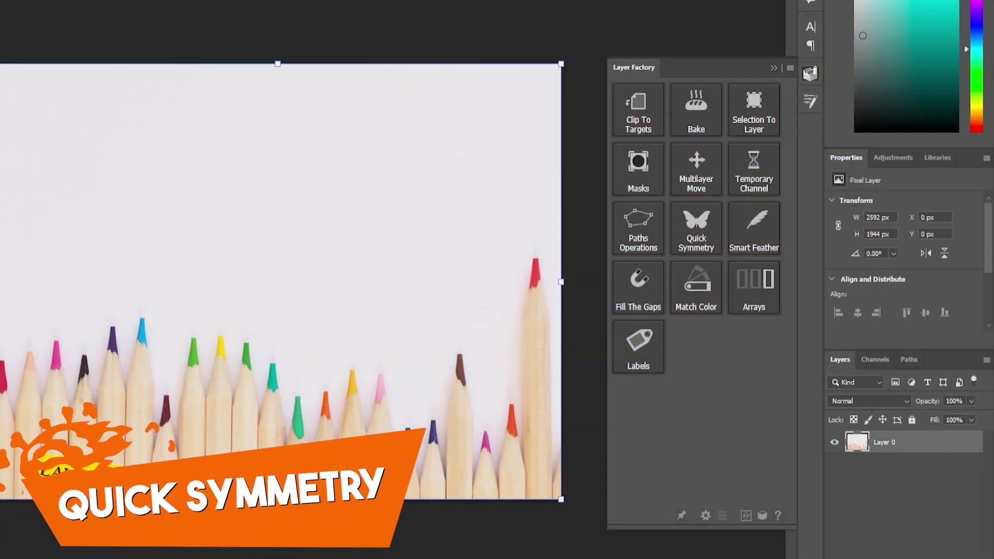
left_click_drag(10, 304, 293, 304)
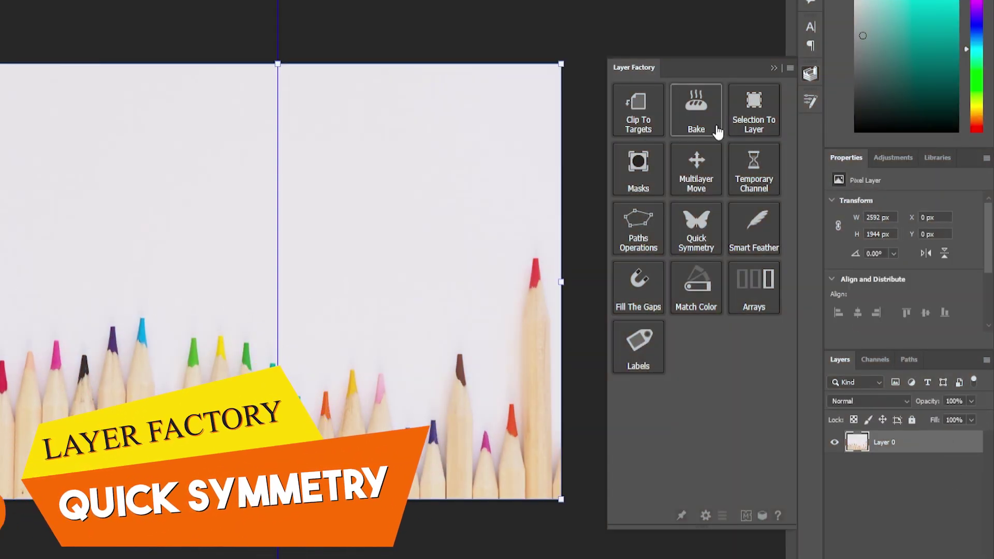
- Mirror the left half onto the right on the pencils and on the robot across the drawn line
left_click(696, 227)
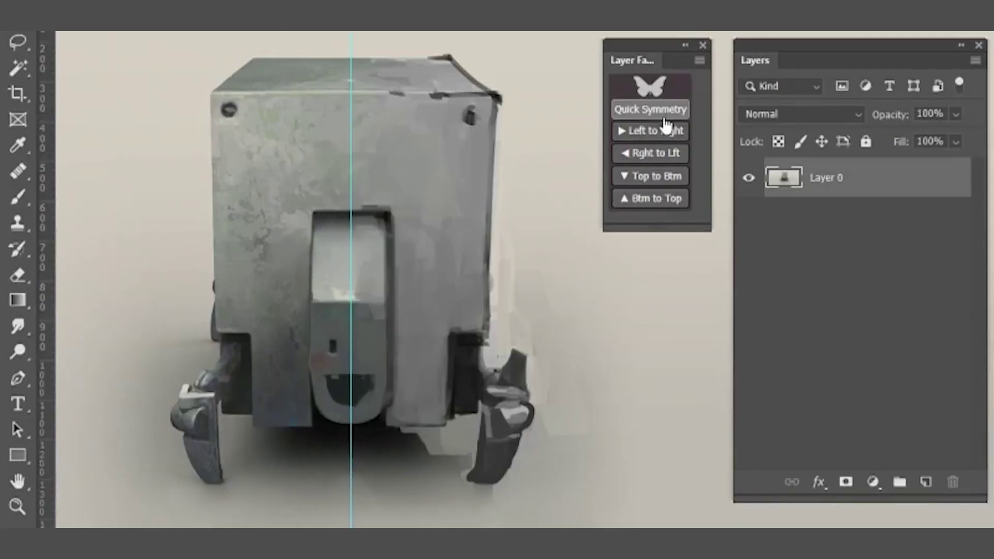
left_click(668, 115)
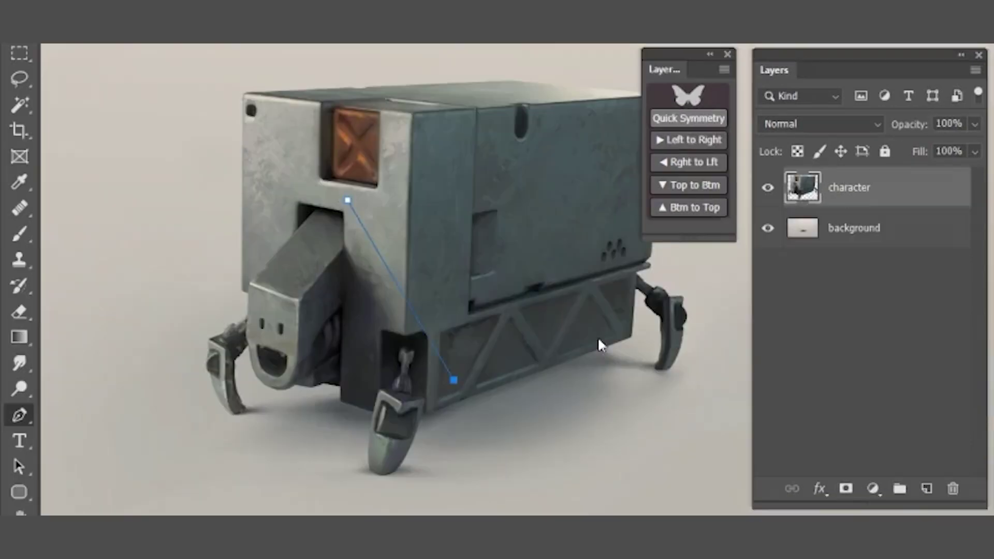
key("Return")
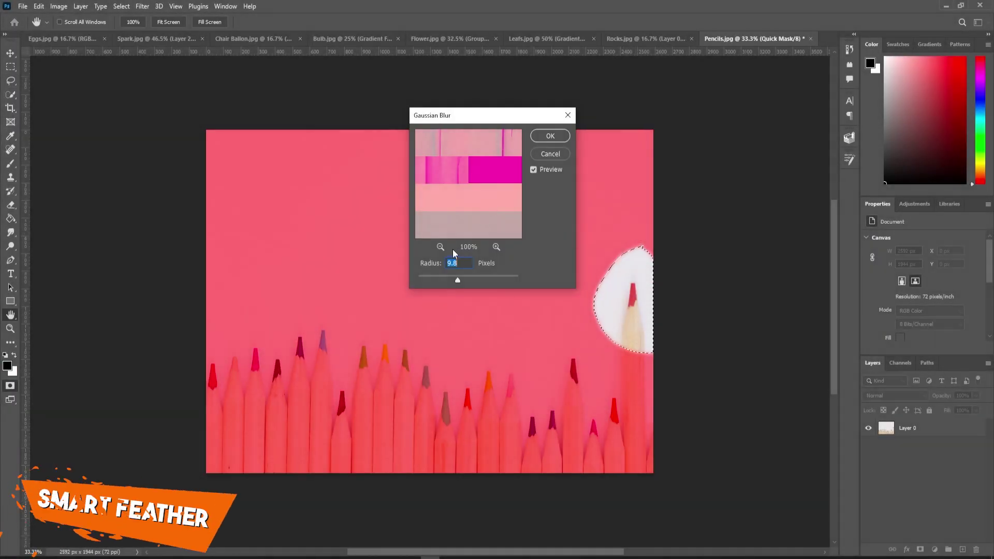
- Feather the pencils selection with a 4.2-pixel Gaussian Blur
left_click(440, 247)
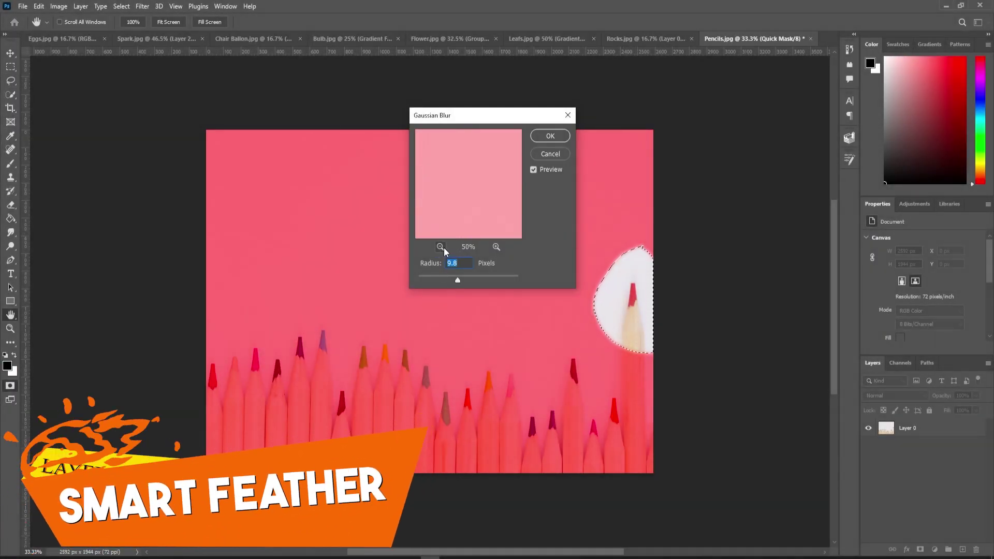
left_click(441, 276)
left_click(550, 135)
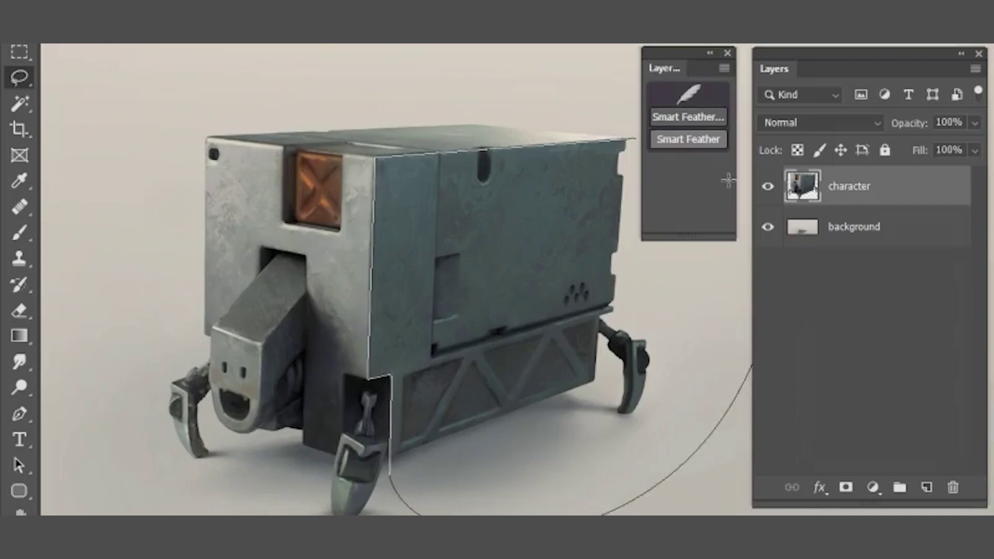
- Run Smart Feather on the robot, turn the mask into a selection, and show the new_part port panel
left_click(688, 139)
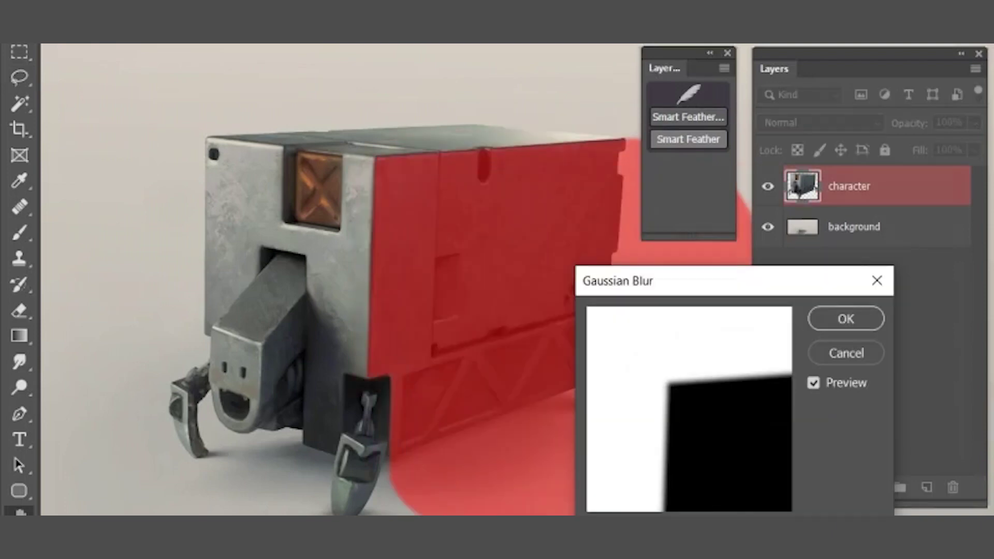
key("Return")
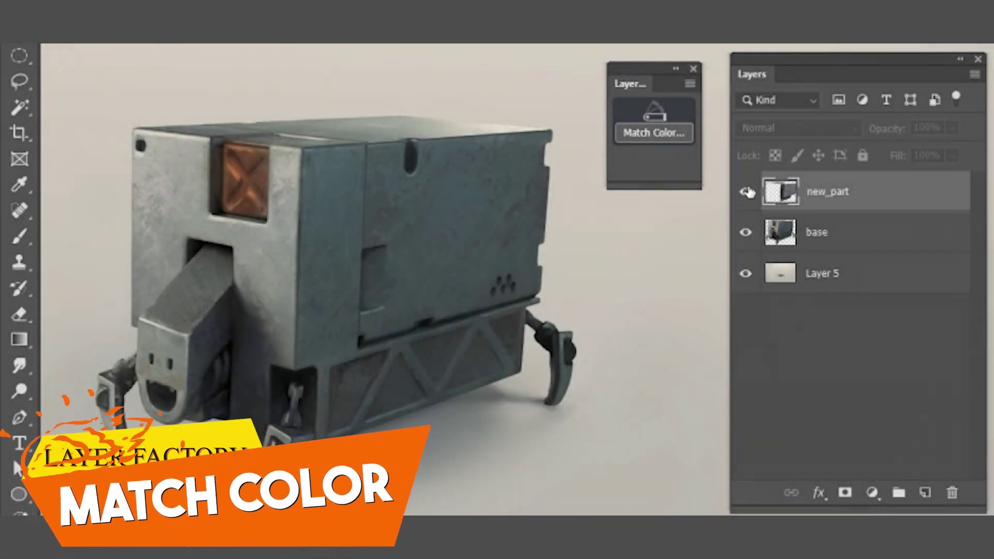
left_click(746, 191)
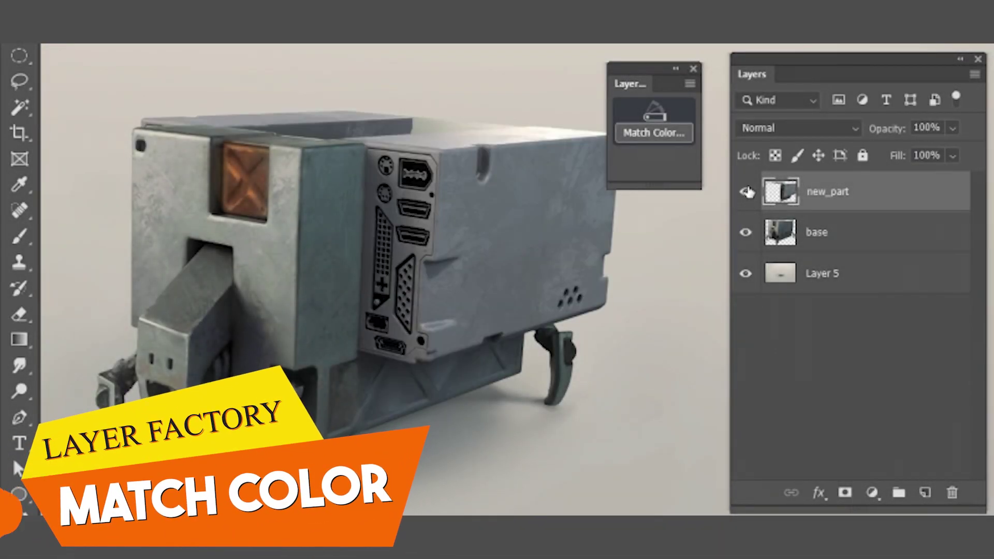
- Check the new_part port panel against the robot body, trying and undoing a move, then switch to lasso
left_click(745, 191)
left_click(745, 191)
left_click_drag(588, 253, 601, 309)
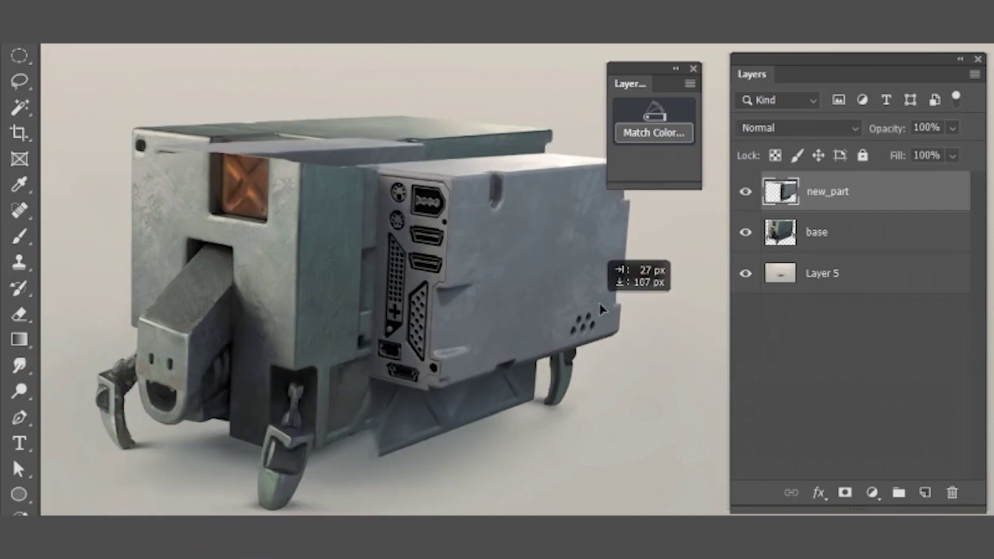
key("ctrl+z")
left_click(746, 192)
key("l")
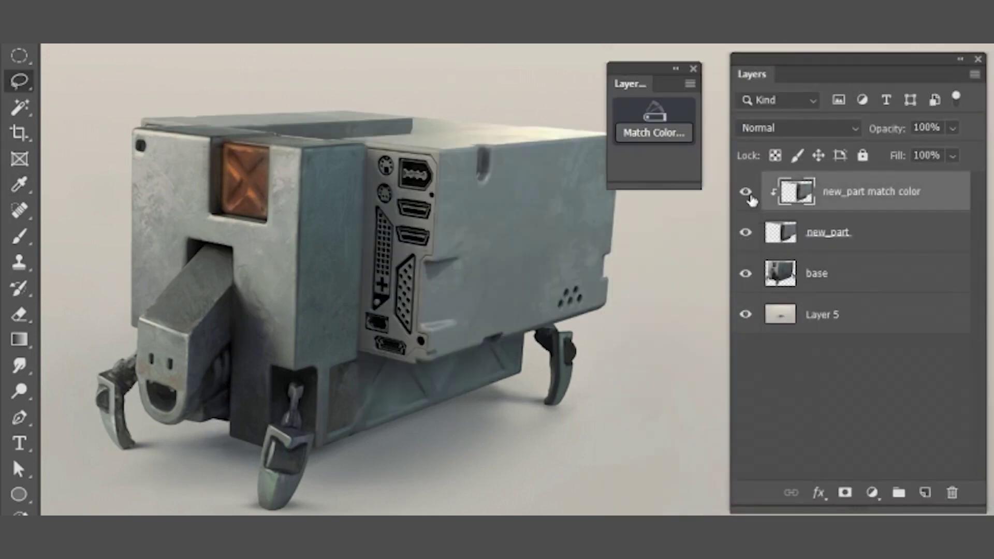
- Compare the colour-matched panel, then add a linear array of holes and a 12-slot radial array
left_click(746, 192)
left_click(746, 192)
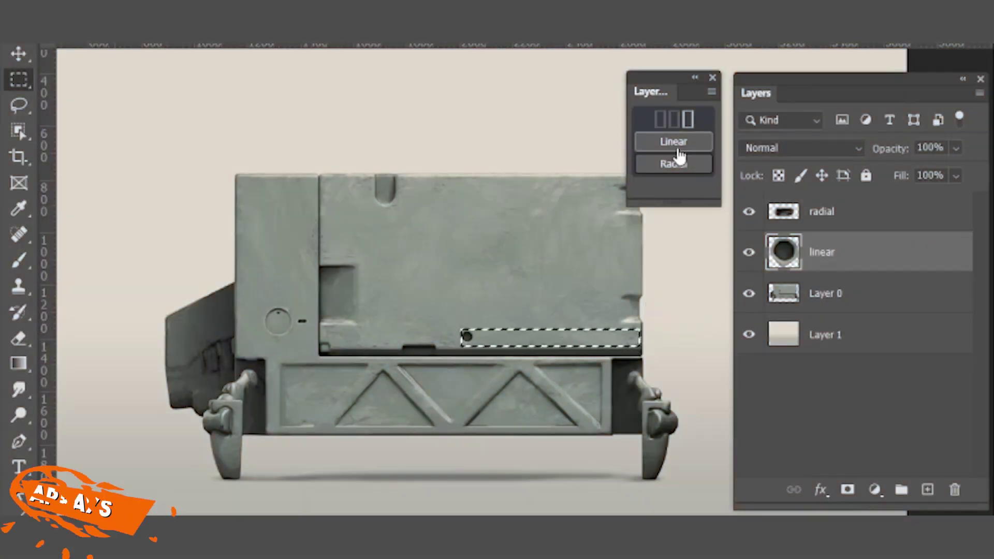
left_click(678, 148)
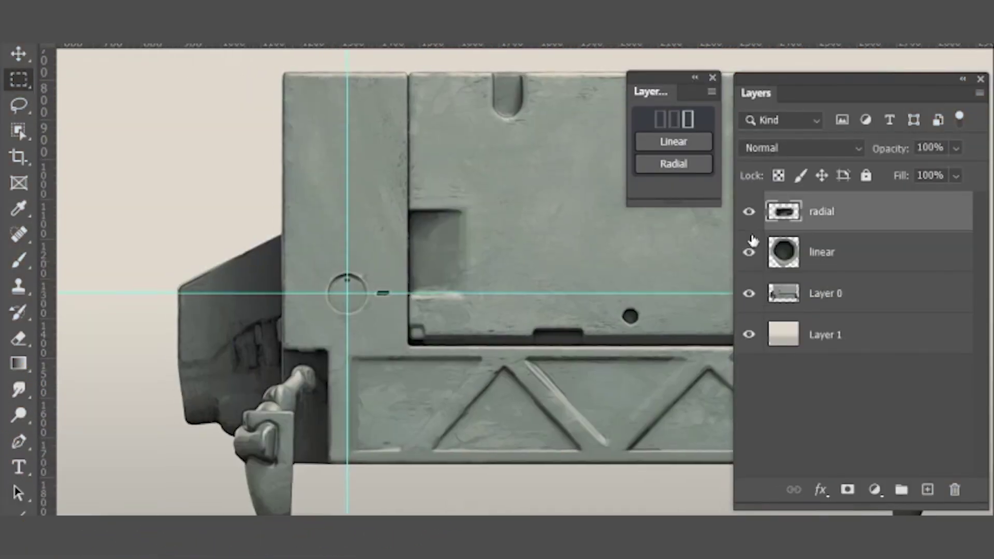
left_click(673, 164)
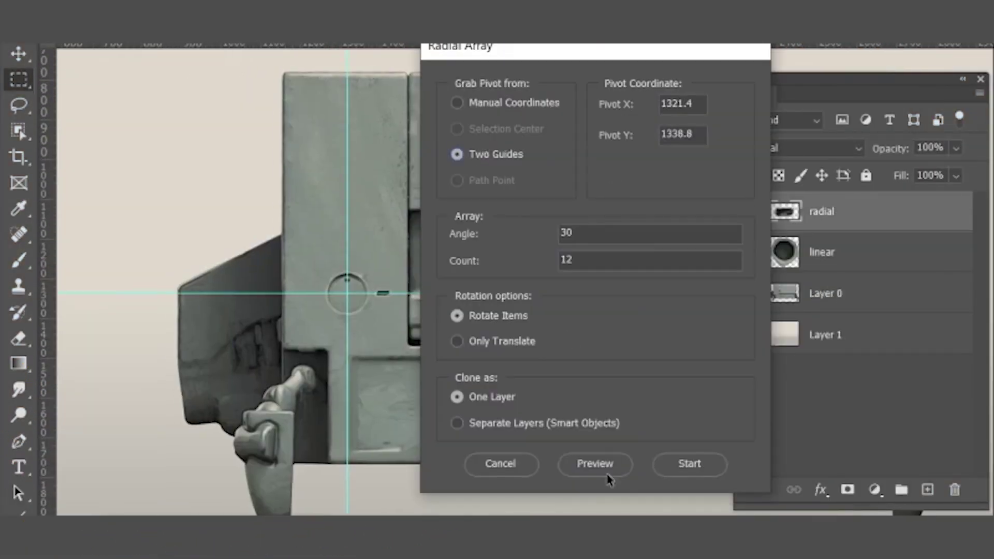
left_click(606, 472)
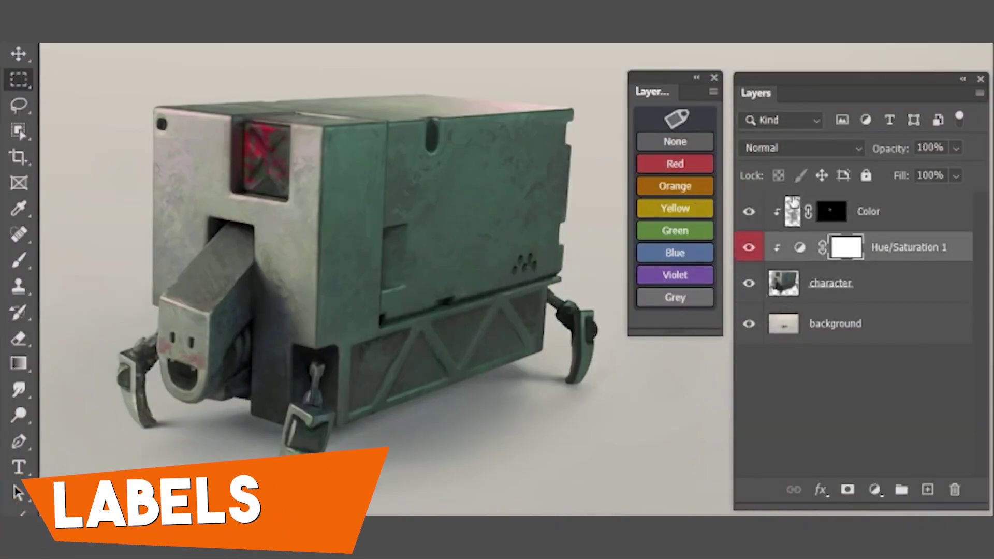
- Give the Color layer a Yellow label, then select the character and Hue/Saturation 1 layers
left_click(874, 211)
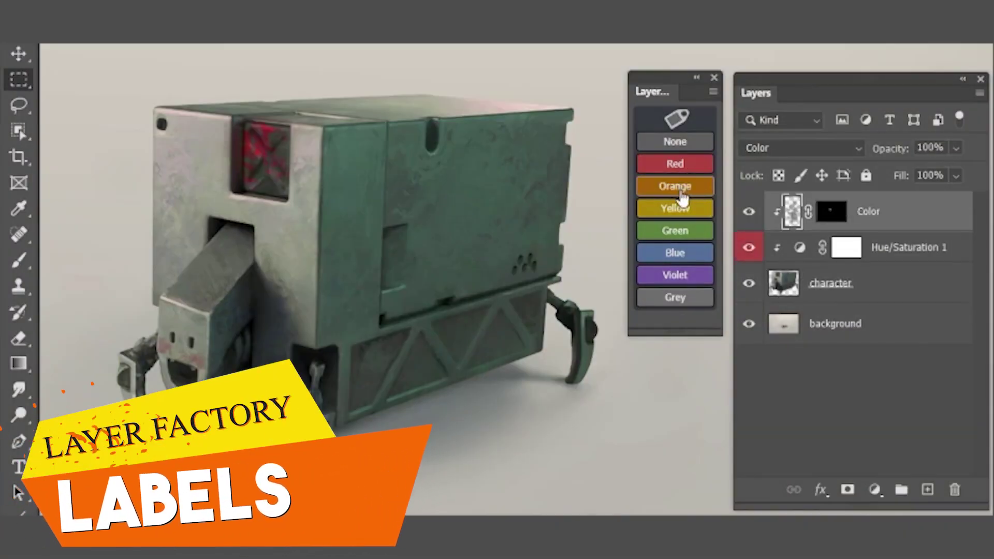
left_click(678, 207)
left_click(781, 290)
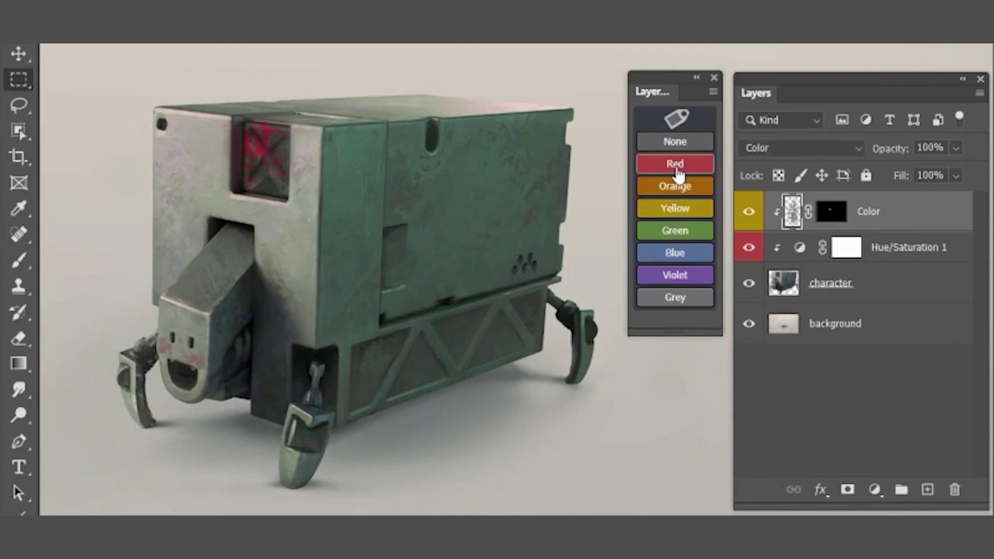
key("alt+bracketright")
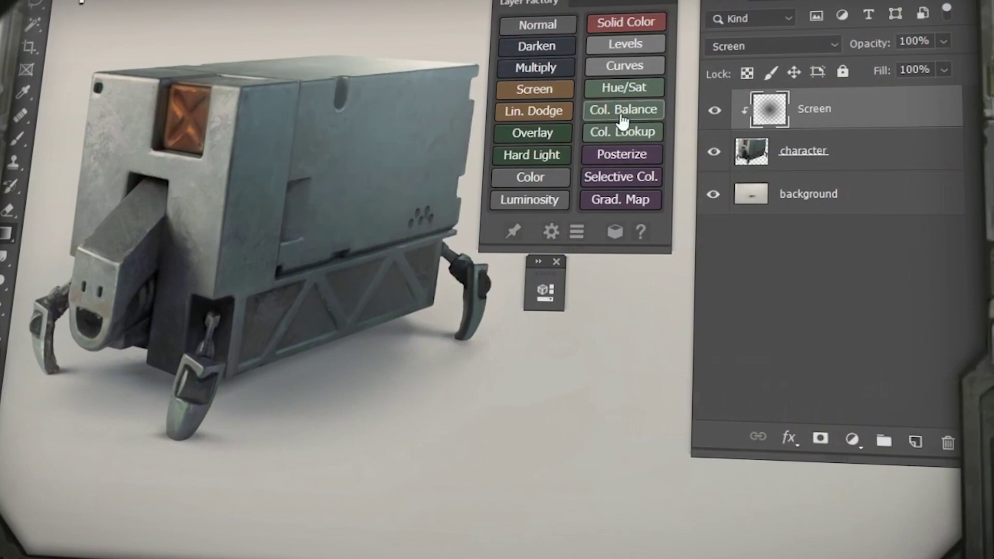
- Review the green-recoloured robot and preview the Color layer's mask as an overlay
left_click(196, 107)
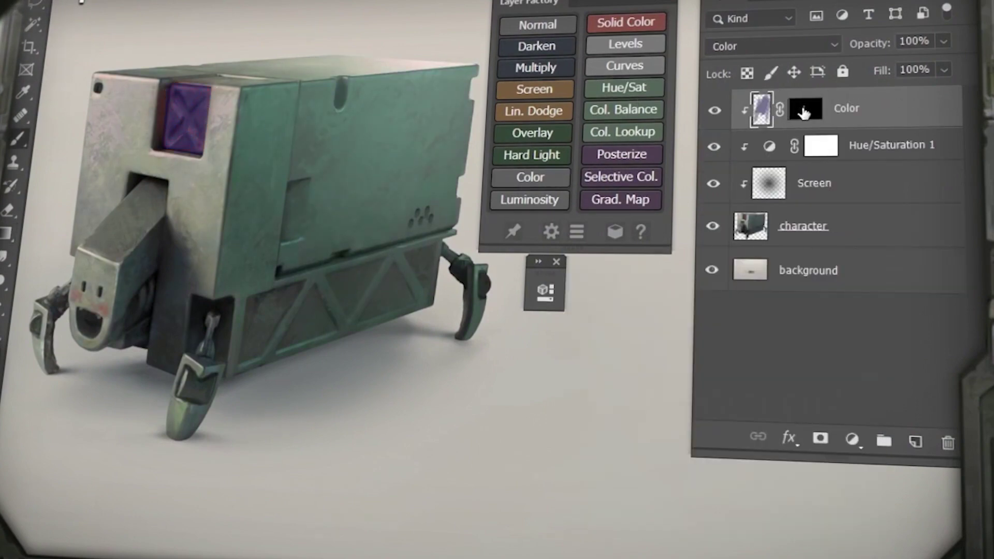
left_click(810, 107, "alt+shift")
key("backslash")
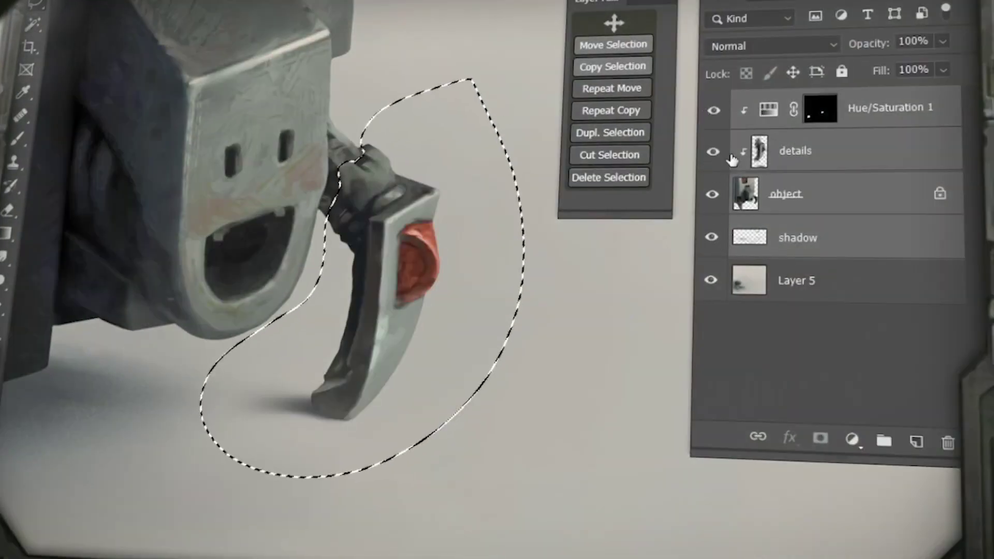
- Move, scale and rotate the selected claw into place, then check the result by toggling the object layer
left_click(613, 44)
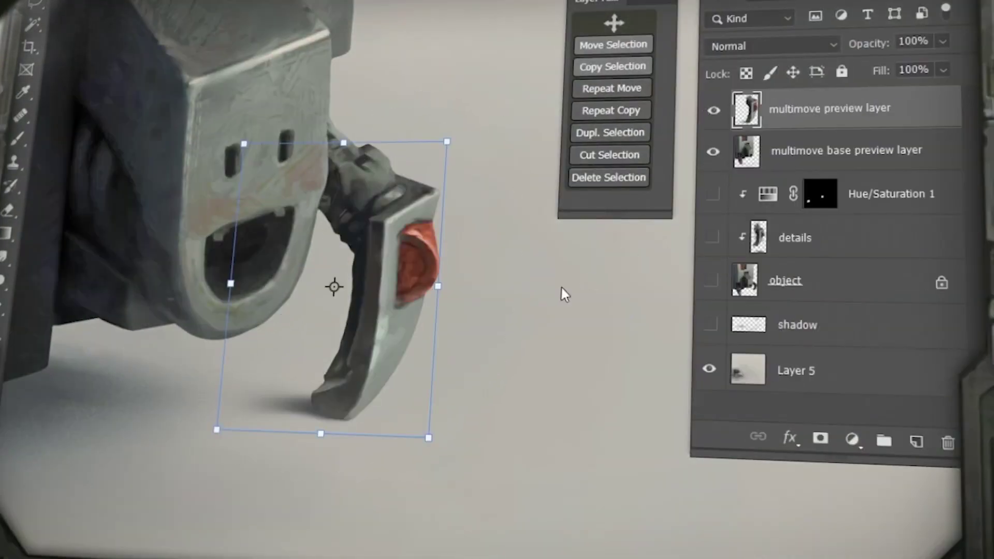
left_click_drag(561, 290, 576, 343)
key("Return")
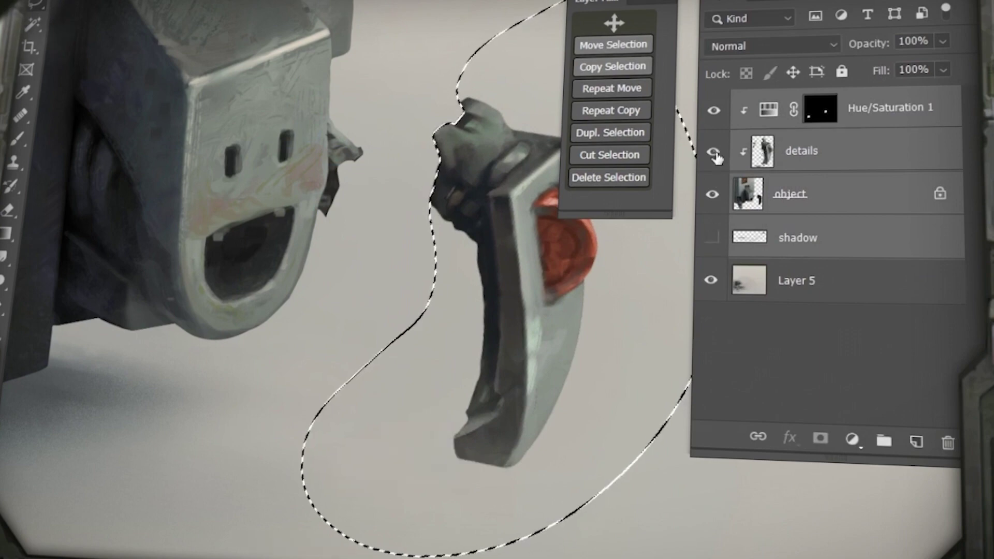
left_click(712, 194)
left_click(712, 194)
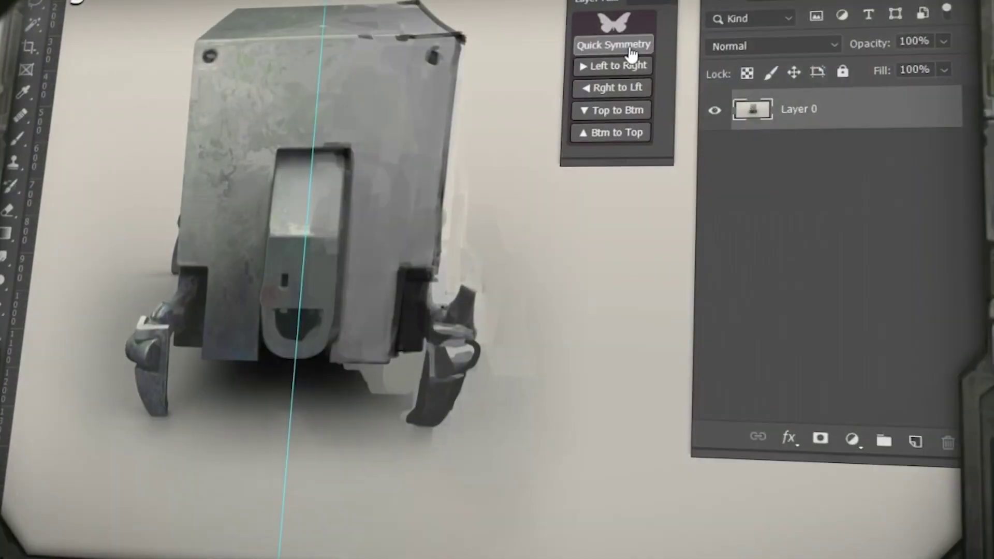
- Mirror the robot right to left across the guide, and mark the leg and body layers blue
left_click(631, 52)
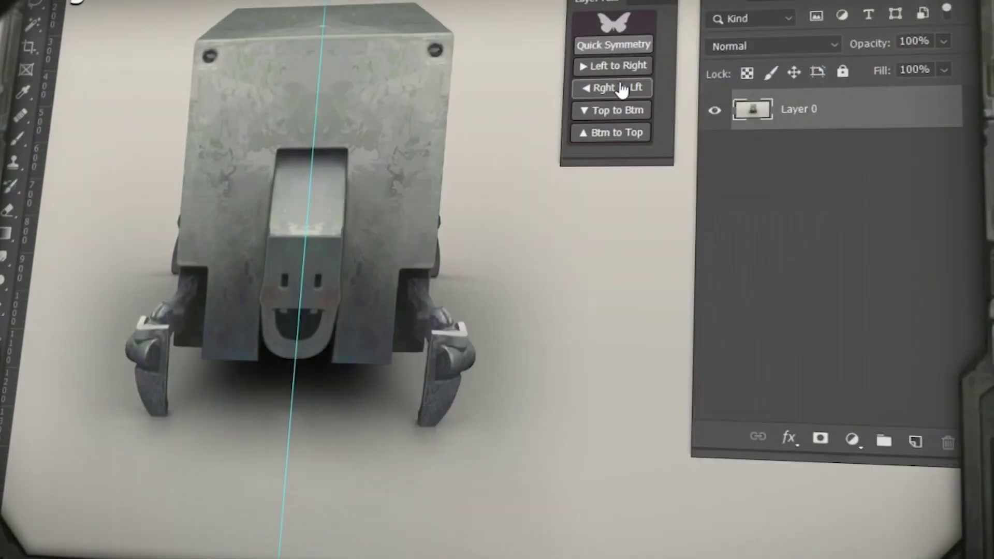
left_click(634, 50)
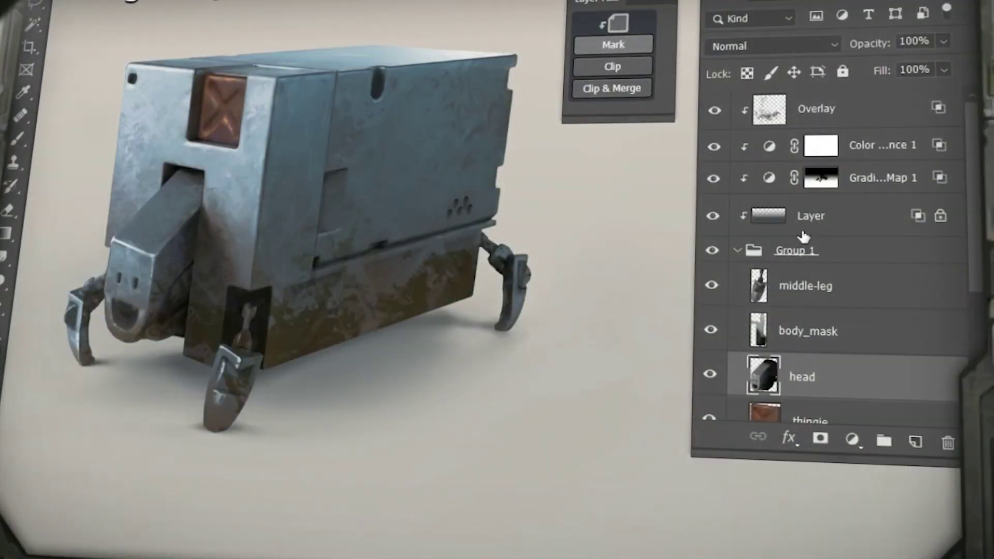
scroll(803, 237, "down", 4)
left_click(905, 355, "shift")
left_click(636, 47)
- Repeat the dot pattern horizontally across the panel, merge it into Cut, then add a gradient fill to Leafs.jpg
scroll(958, 129, "up", 4)
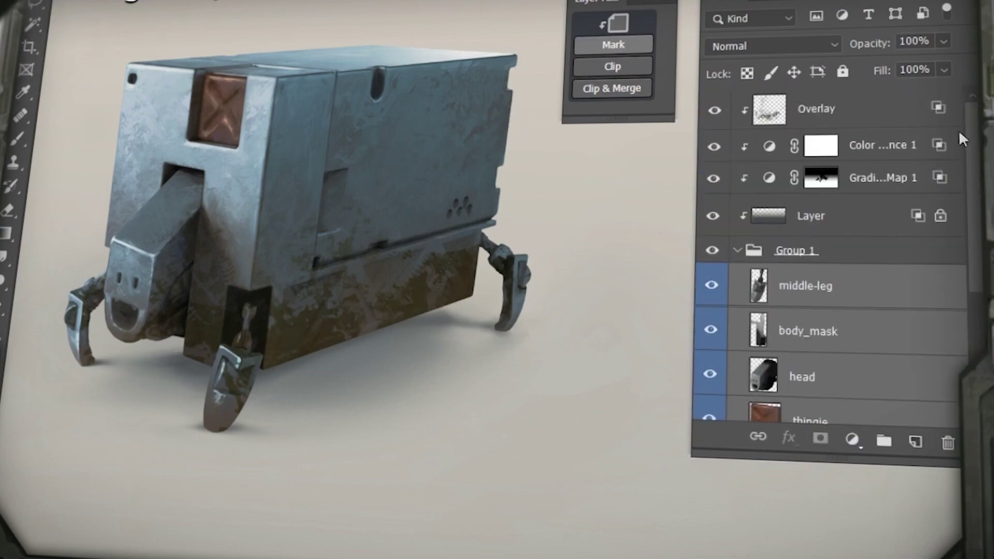
left_click(849, 216)
left_click(844, 114, "shift")
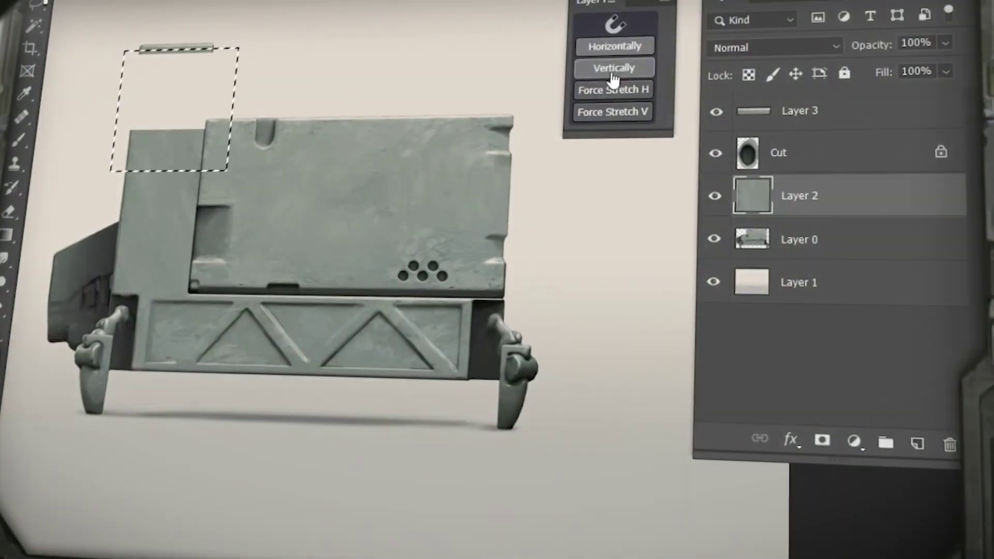
left_click(613, 78)
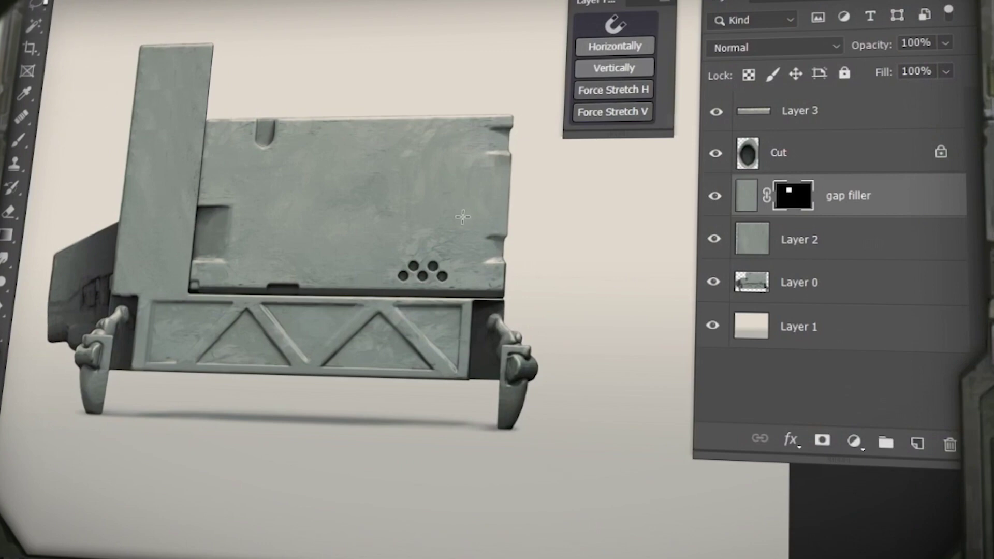
left_click(615, 46)
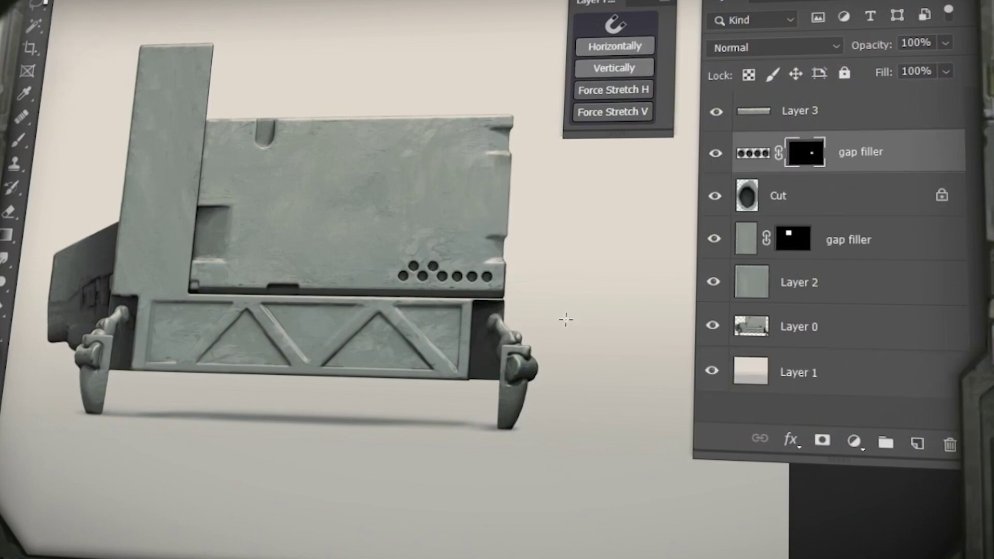
key("ctrl+e")
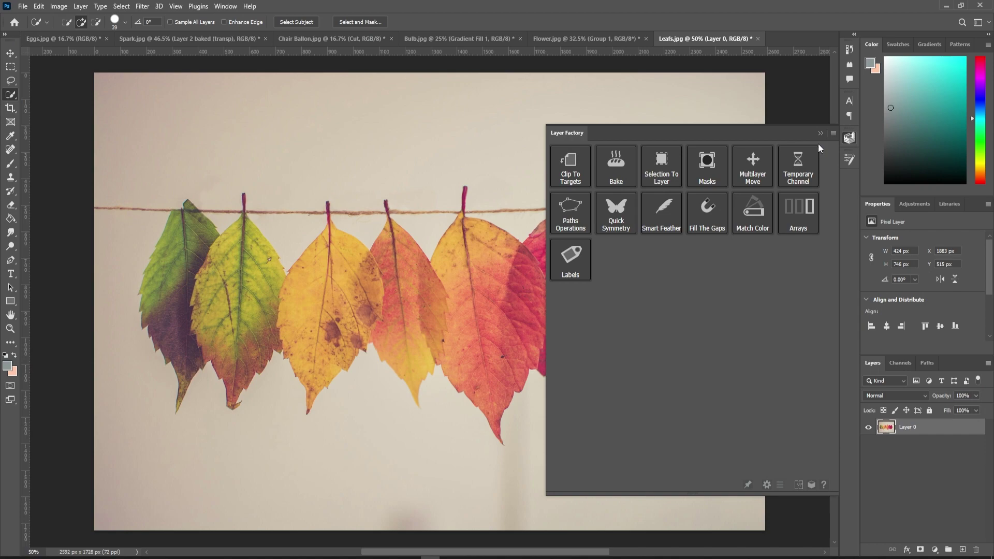
left_click(817, 148)
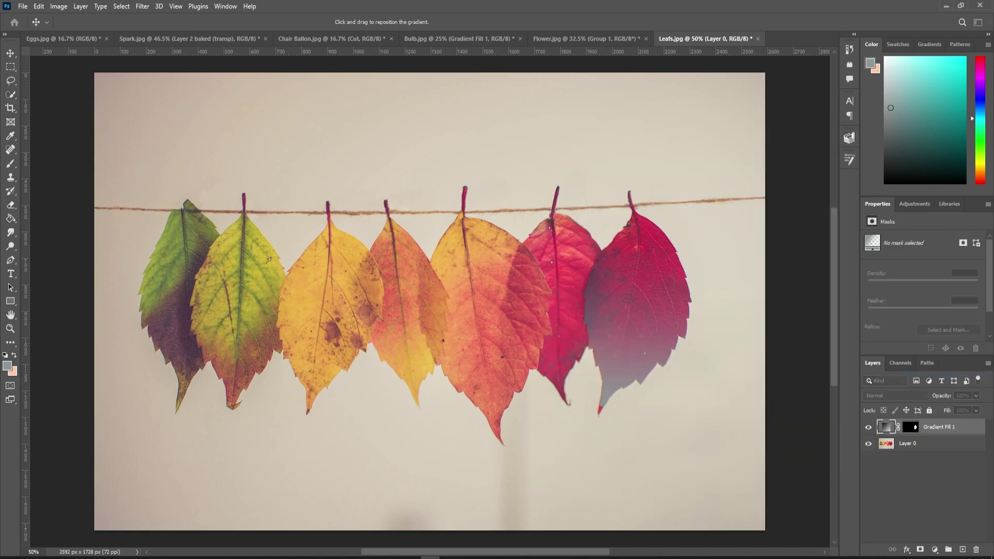